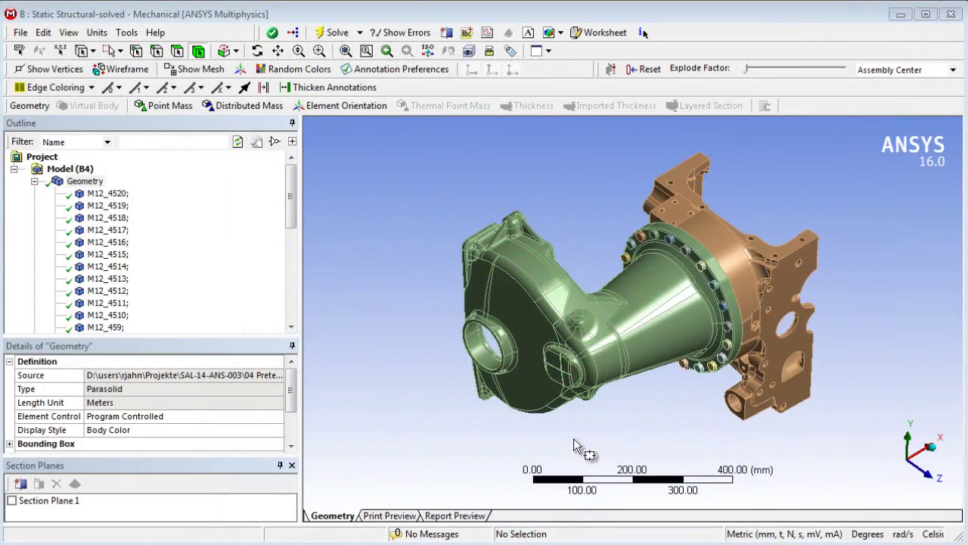
Step: Hide the orange axle-carrier body
{"action": "middle_click_drag", "start_coordinate": [574, 438], "coordinate": [815, 416]}
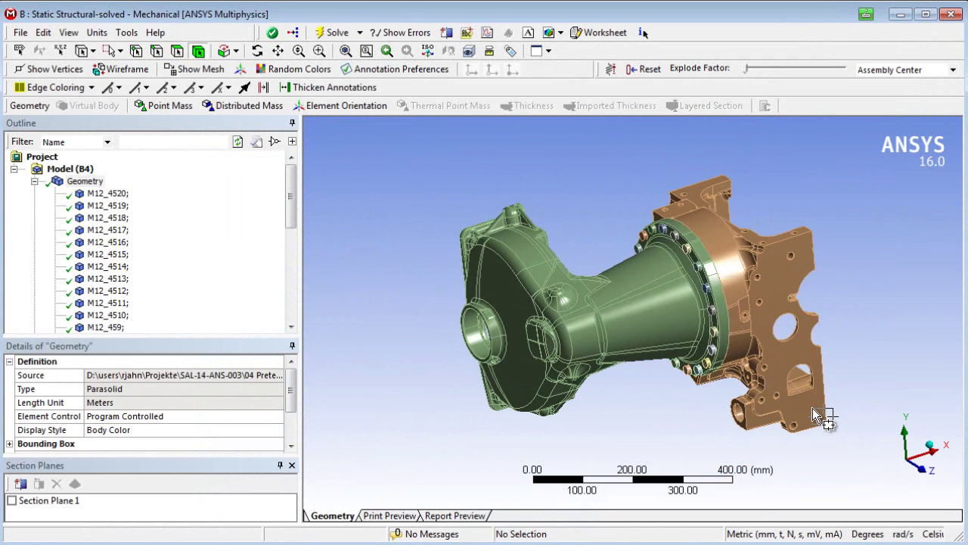
{"action": "left_click", "coordinate": [814, 416]}
{"action": "right_click", "coordinate": [815, 416]}
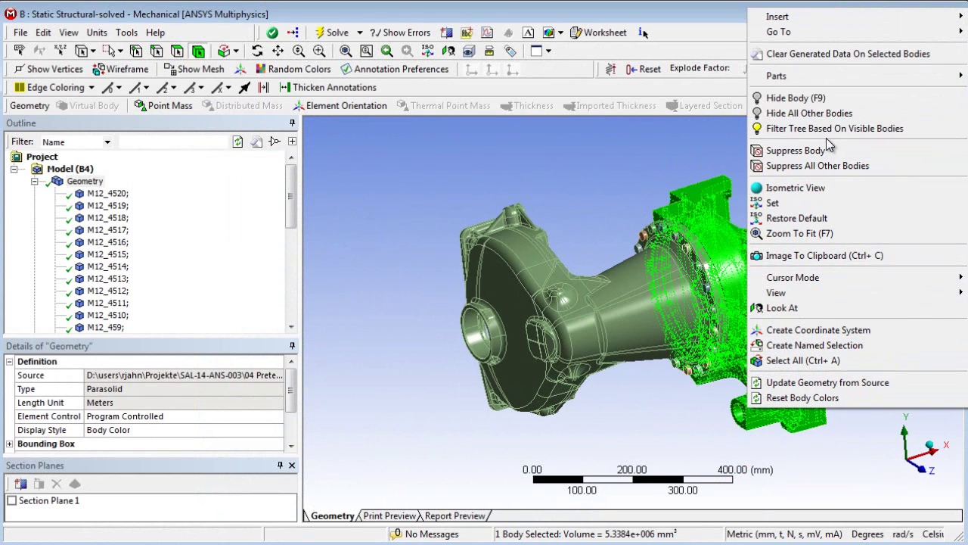
{"action": "left_click", "coordinate": [802, 98]}
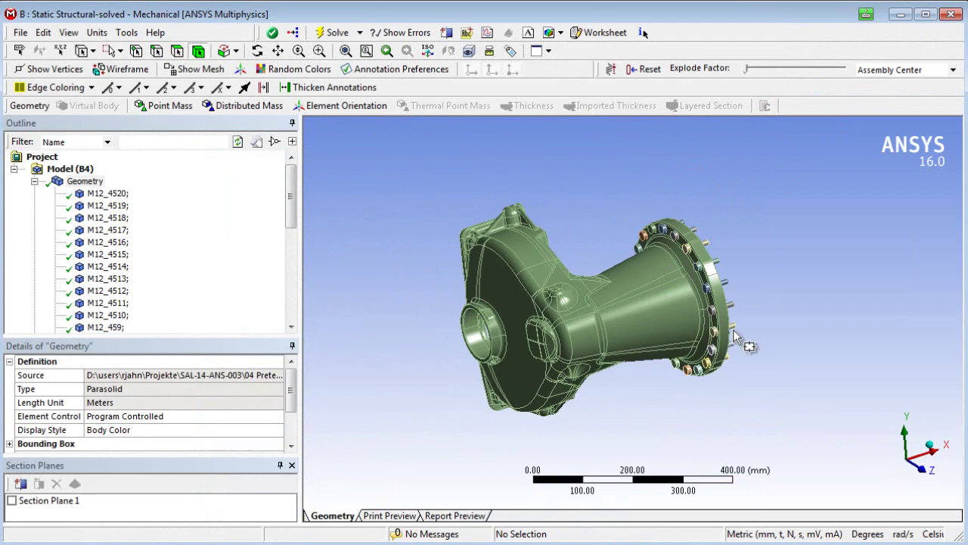
Step: Select the housing and all its bolts and insert a Connection Group for them
{"action": "left_click_drag", "start_coordinate": [735, 393], "coordinate": [591, 204]}
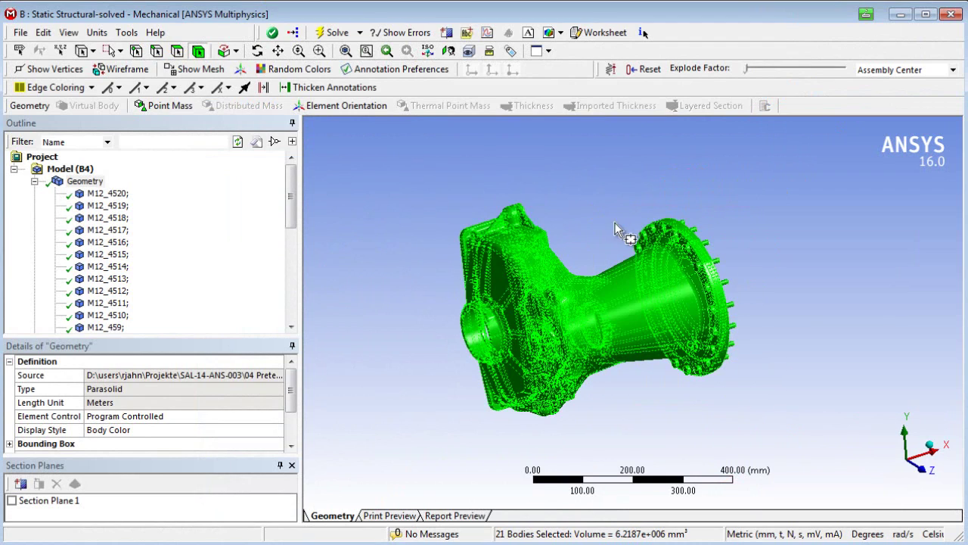
{"action": "middle_click_drag", "start_coordinate": [615, 222], "coordinate": [549, 268]}
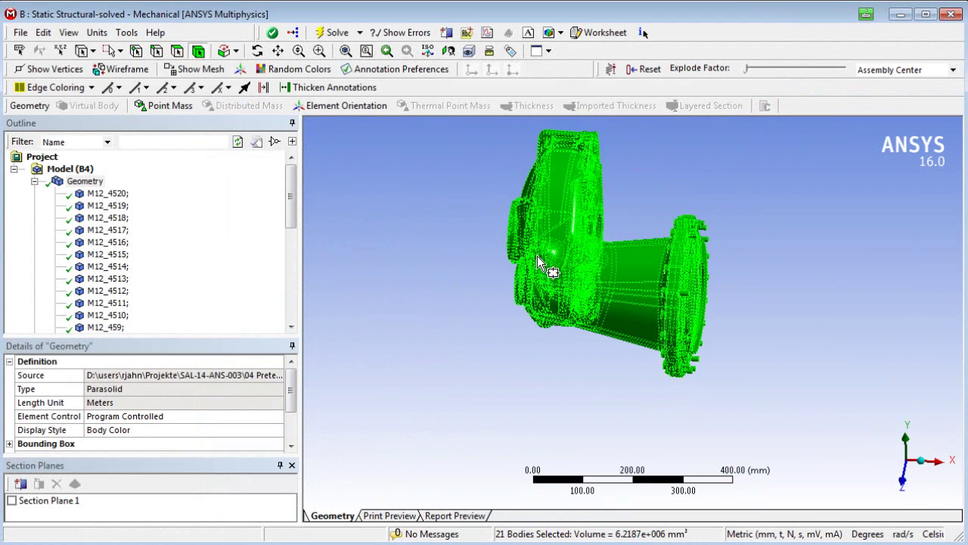
{"action": "left_click_drag", "start_coordinate": [291, 195], "coordinate": [291, 273]}
{"action": "right_click", "coordinate": [102, 278]}
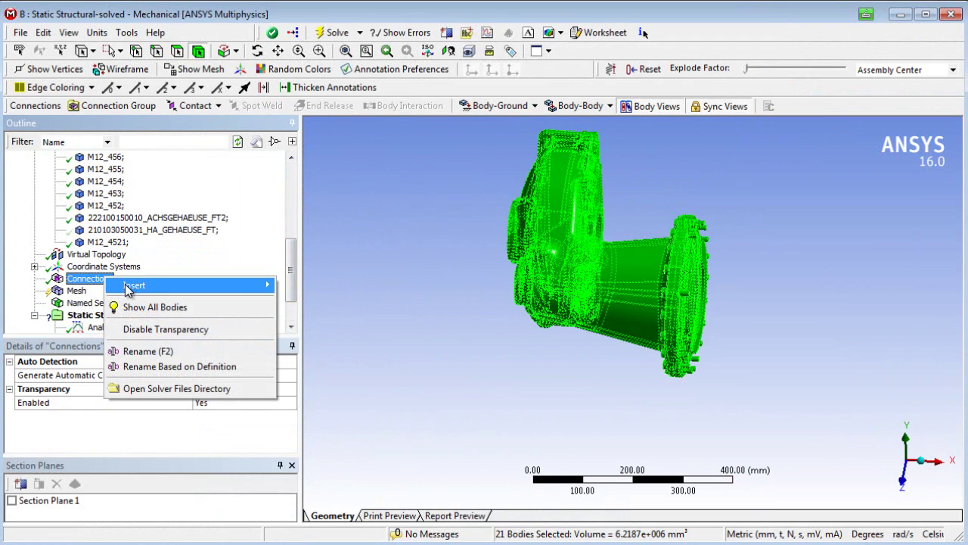
{"action": "mouse_move", "coordinate": [250, 290]}
{"action": "left_click", "coordinate": [330, 286]}
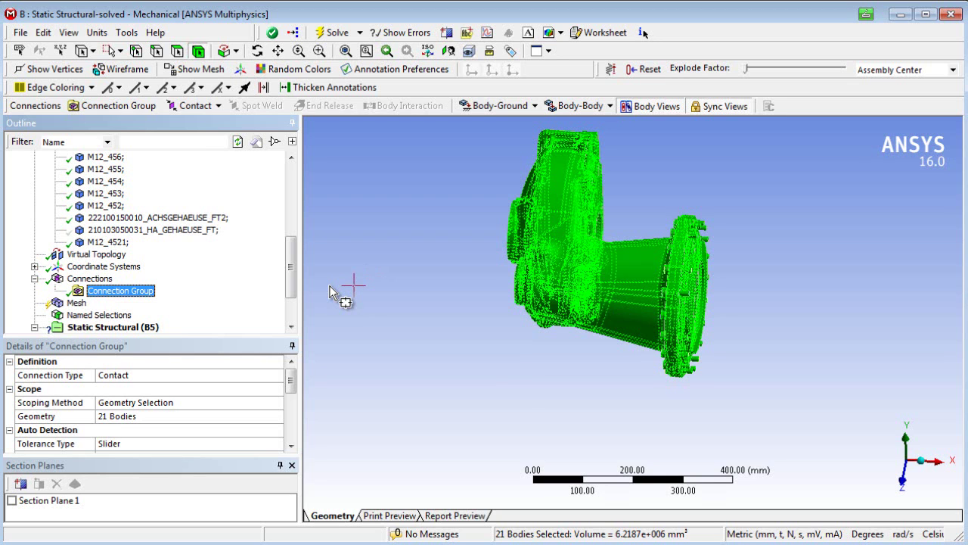
Step: Show all bodies again, hide the axle housing, and select the carrier and bolts
{"action": "right_click", "coordinate": [329, 291]}
{"action": "left_click", "coordinate": [362, 287]}
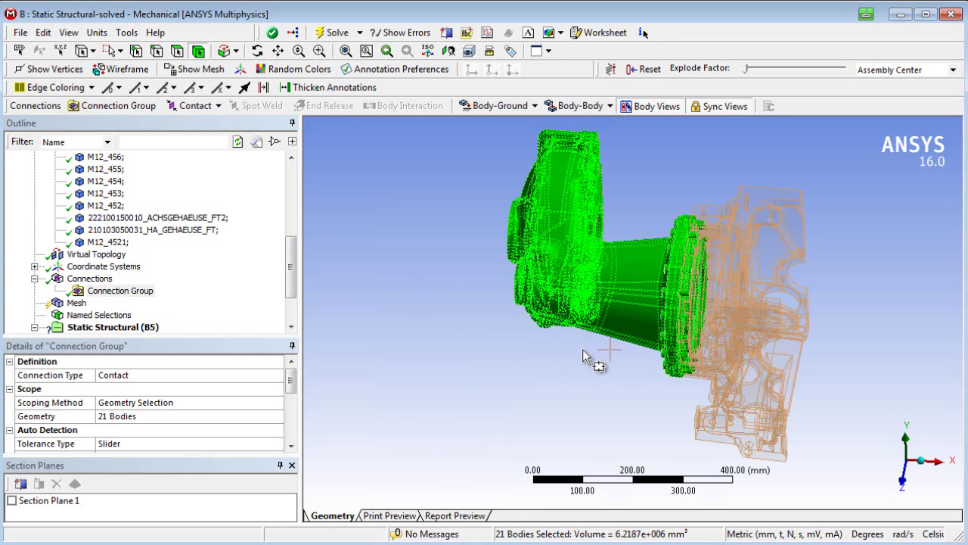
{"action": "left_click_drag", "start_coordinate": [584, 357], "coordinate": [502, 273]}
{"action": "right_click", "coordinate": [567, 276]}
{"action": "left_click", "coordinate": [584, 275]}
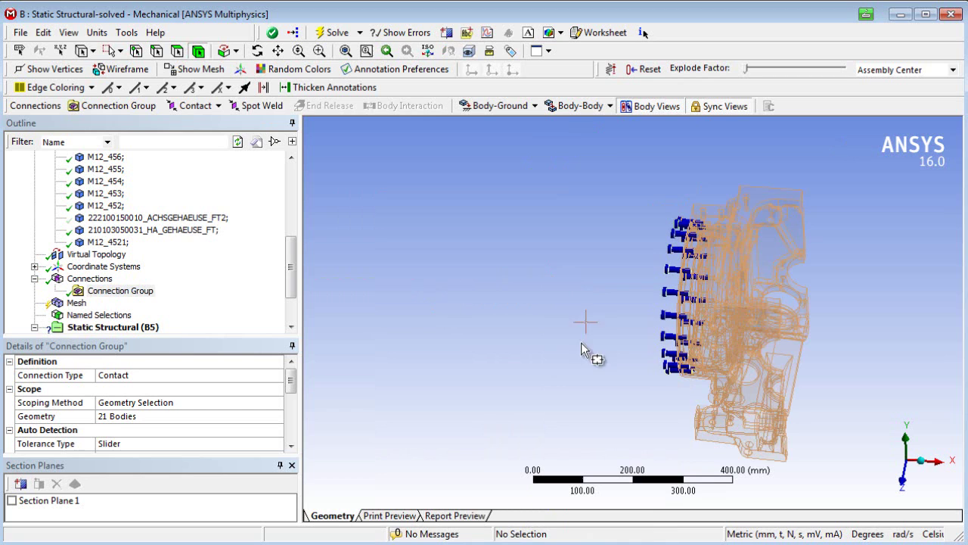
{"action": "left_click_drag", "start_coordinate": [746, 411], "coordinate": [616, 201]}
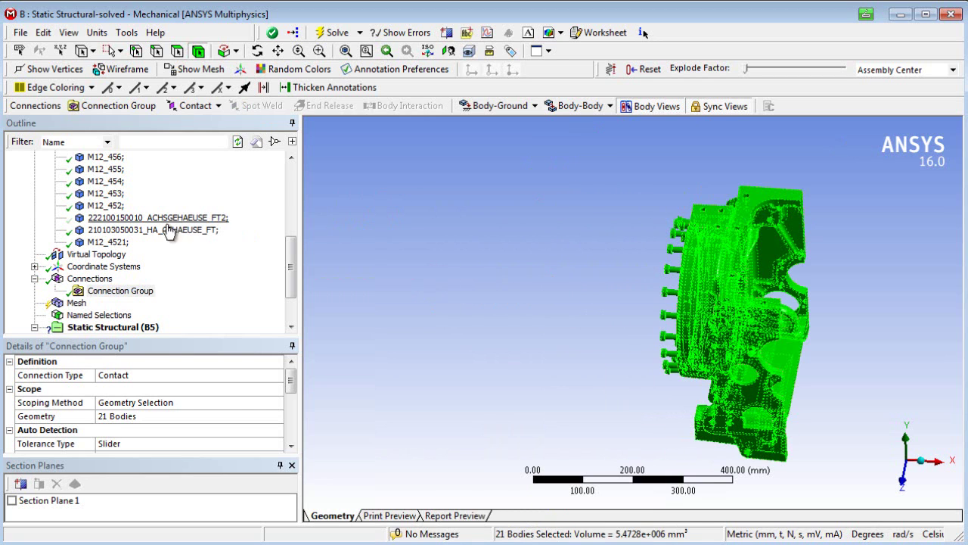
Step: Insert Connection Group 2 for the carrier and bolts
{"action": "right_click", "coordinate": [88, 278]}
{"action": "mouse_move", "coordinate": [266, 286]}
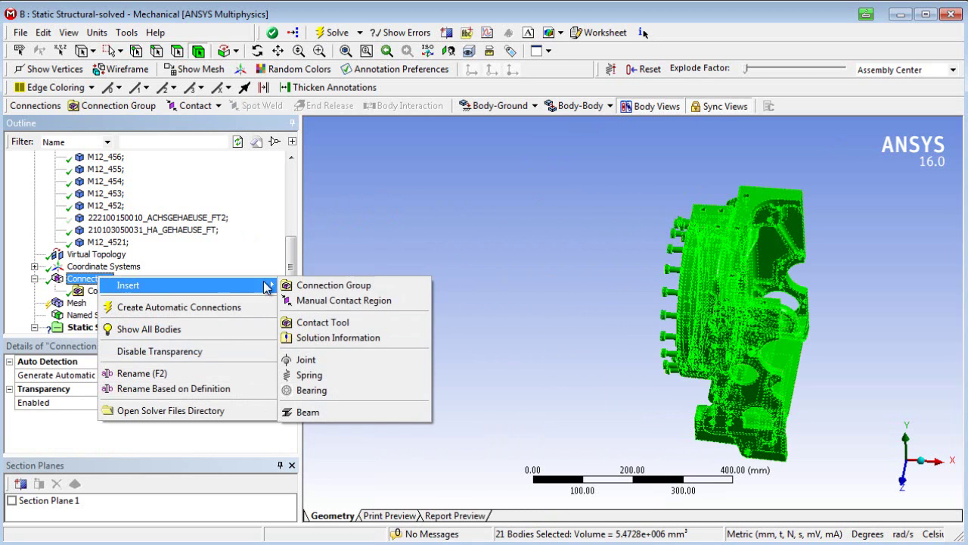
{"action": "left_click", "coordinate": [333, 285]}
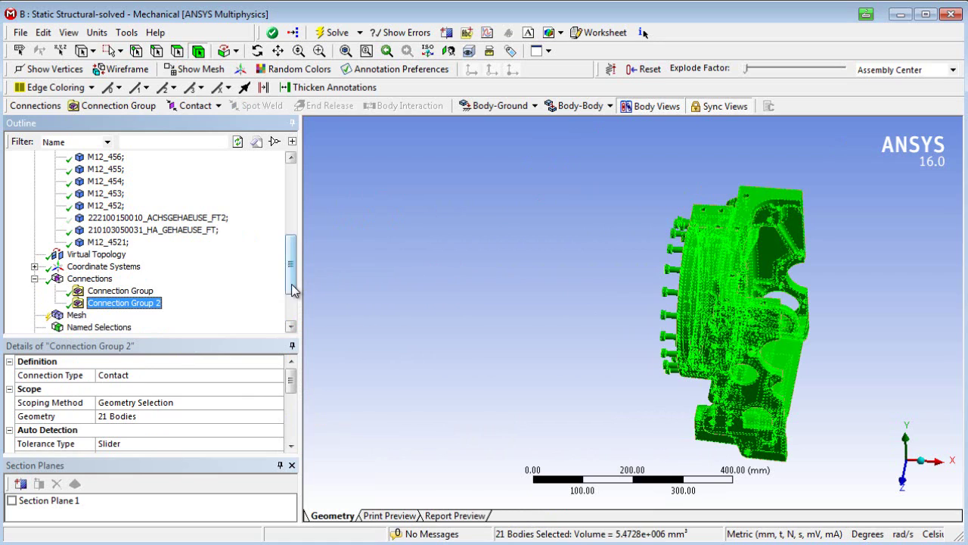
{"action": "scroll", "coordinate": [294, 290], "scroll_direction": "down", "scroll_amount": 1}
{"action": "left_click", "coordinate": [140, 295]}
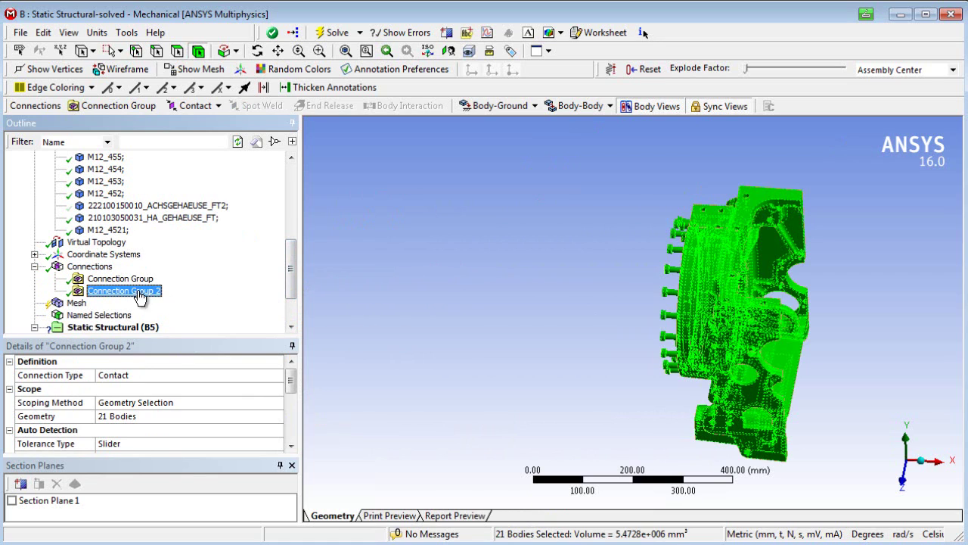
Step: Set the first Connection Group's Tolerance Type to Value with 0.1 mm
{"action": "left_click", "coordinate": [139, 280]}
{"action": "left_click", "coordinate": [140, 282]}
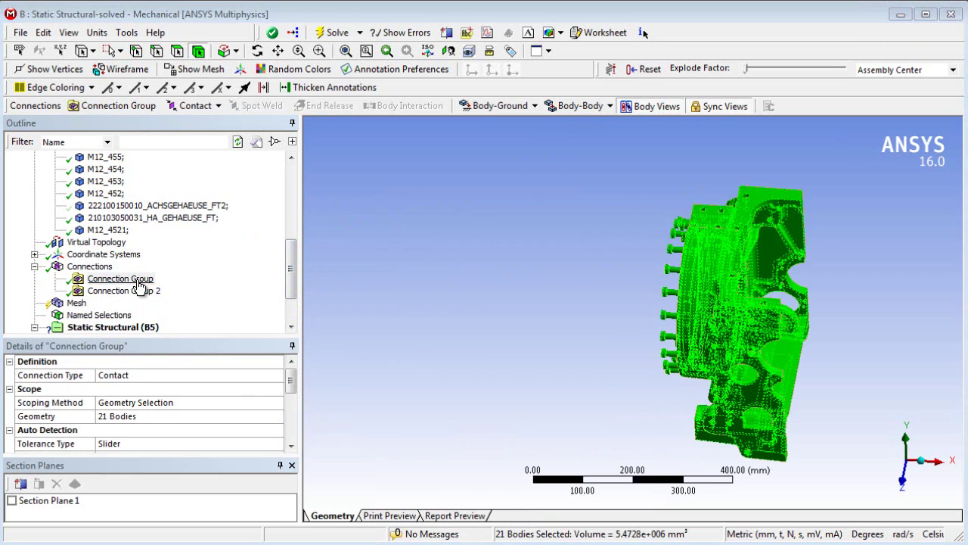
{"action": "left_click_drag", "start_coordinate": [151, 338], "coordinate": [151, 311]}
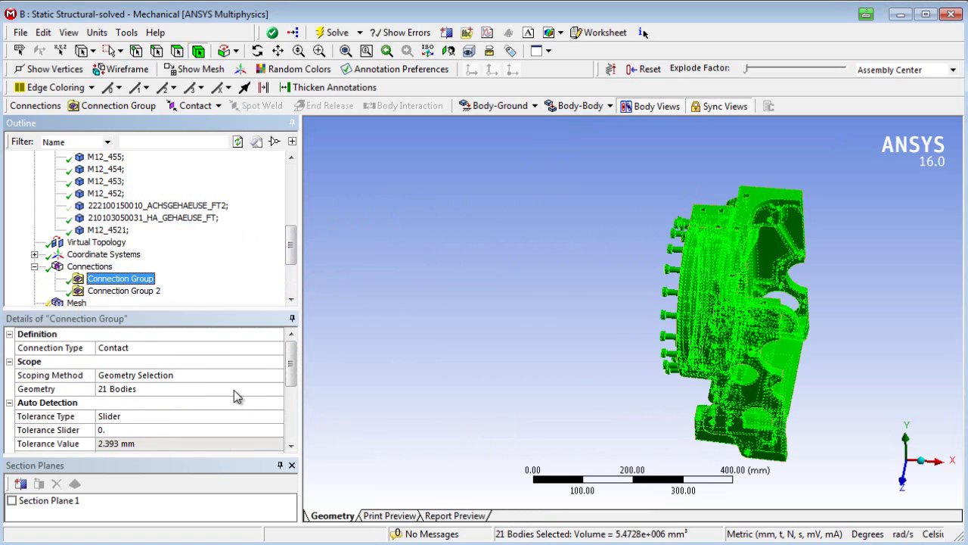
{"action": "left_click", "coordinate": [240, 416]}
{"action": "left_click", "coordinate": [243, 419]}
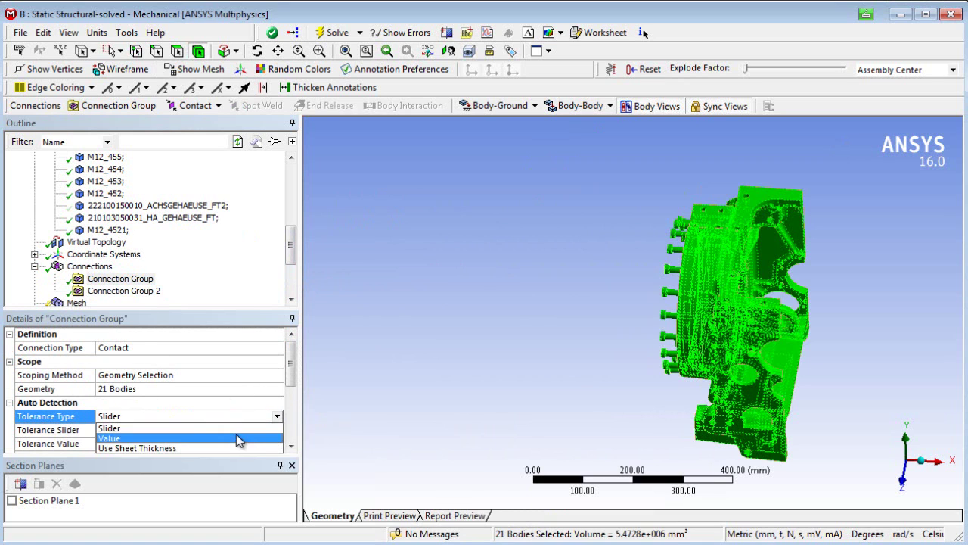
{"action": "left_click", "coordinate": [234, 435]}
{"action": "left_click", "coordinate": [152, 430]}
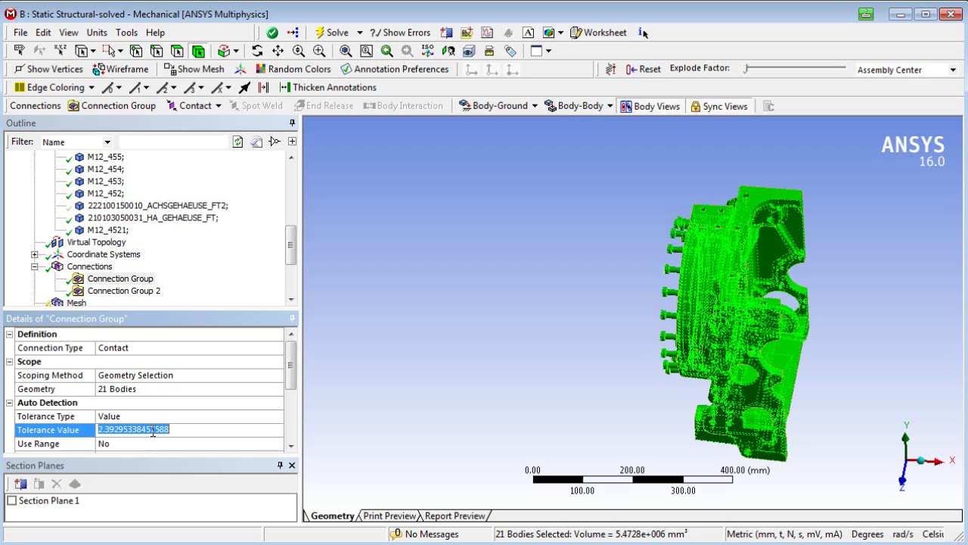
{"action": "type", "text": "0.1"}
{"action": "key", "text": "Return"}
Step: Create automatic connections for the first group and name it planetary_gear_carrier
{"action": "right_click", "coordinate": [131, 280]}
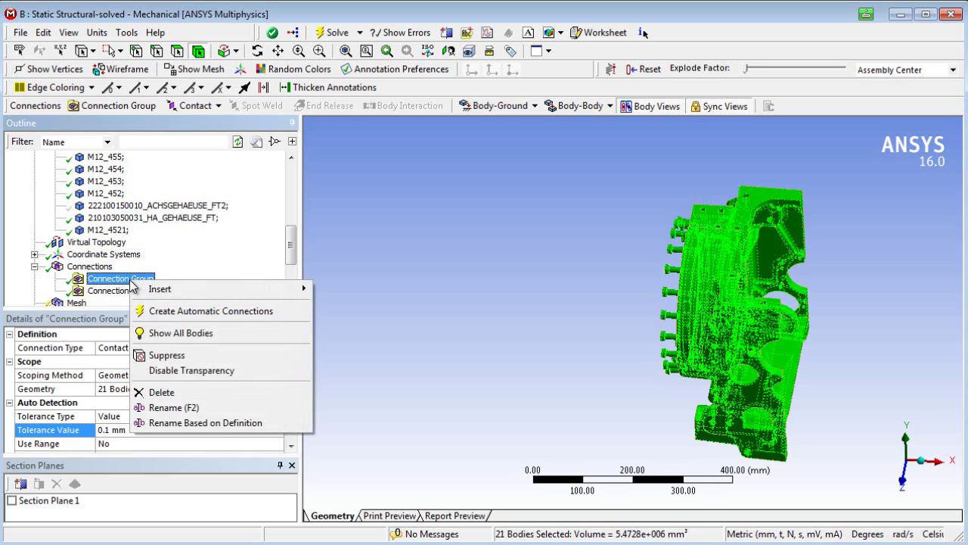
{"action": "left_click", "coordinate": [181, 311]}
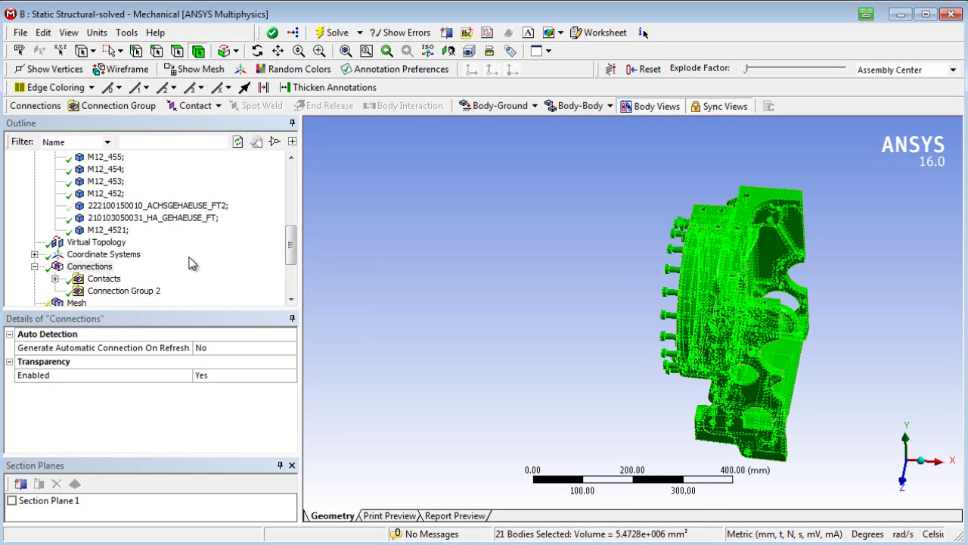
{"action": "double_click", "coordinate": [104, 279]}
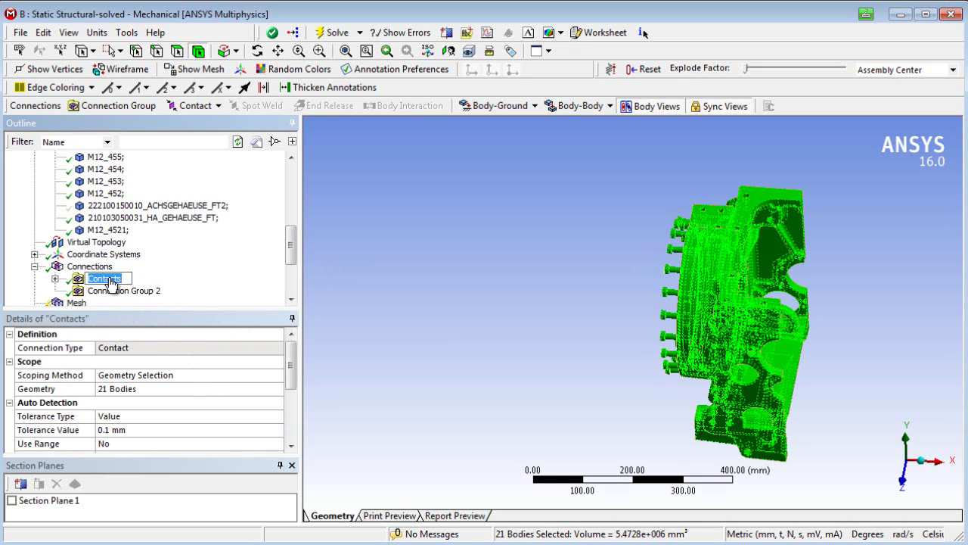
{"action": "type", "text": "planetary_gear_carrier"}
{"action": "key", "text": "Return"}
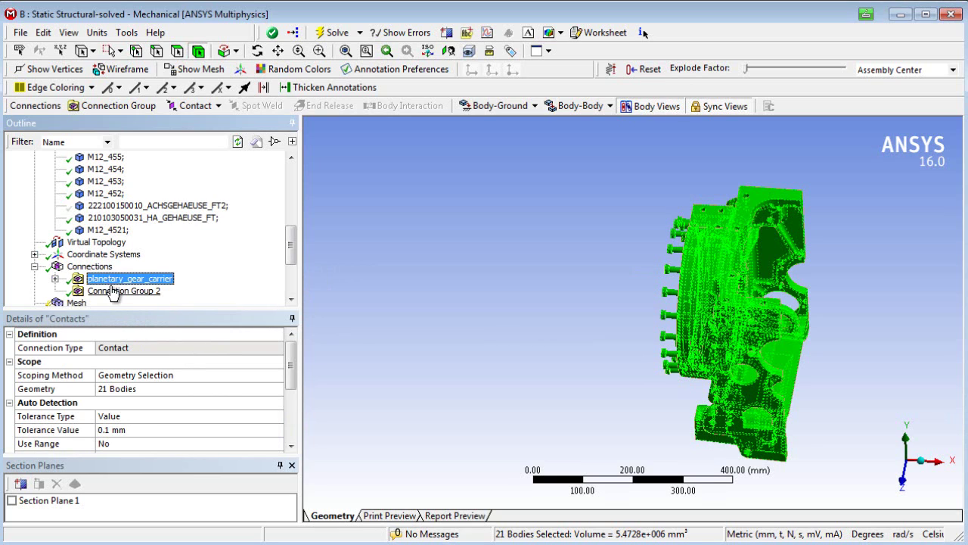
Step: Set Connection Group 2's Tolerance Type to Value with 1 mm
{"action": "left_click", "coordinate": [101, 293]}
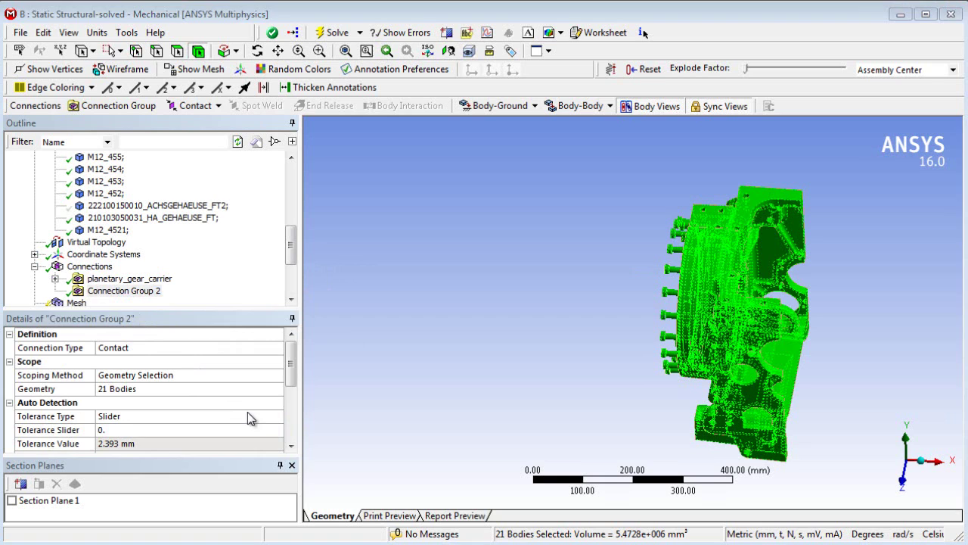
{"action": "left_click", "coordinate": [270, 416]}
{"action": "left_click", "coordinate": [274, 416]}
{"action": "left_click", "coordinate": [195, 441]}
{"action": "left_click", "coordinate": [195, 430]}
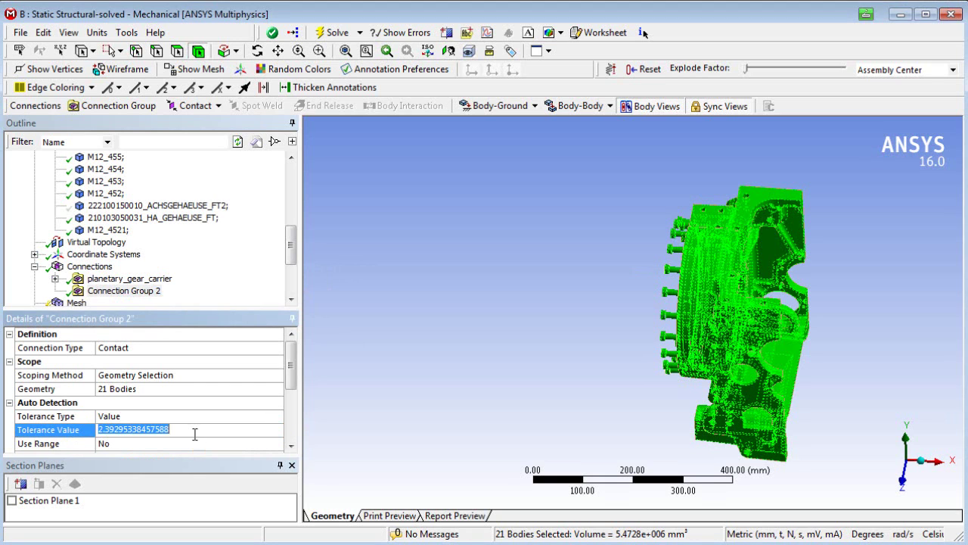
{"action": "type", "text": "1"}
Step: Create automatic connections for Connection Group 2 and name it differential_carrier
{"action": "right_click", "coordinate": [154, 292]}
{"action": "left_click", "coordinate": [195, 320]}
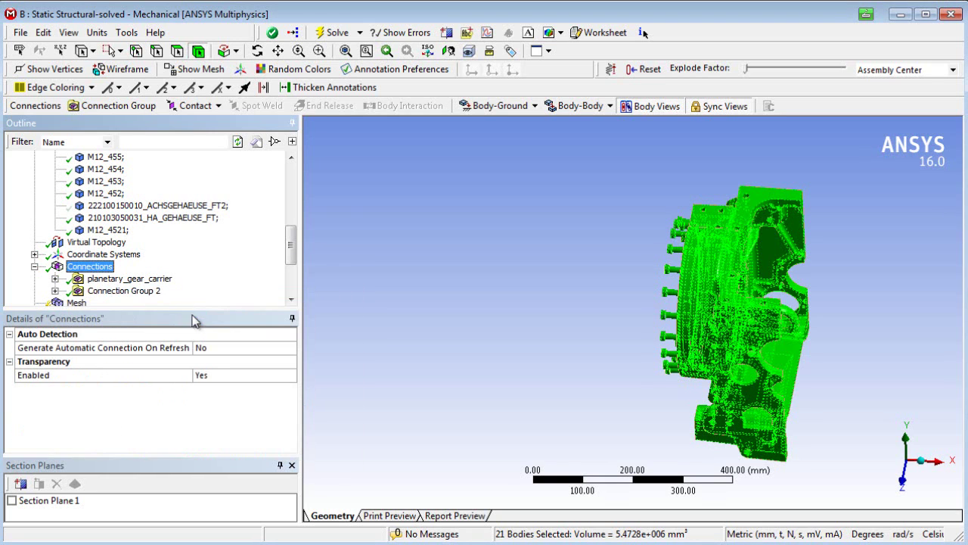
{"action": "left_click", "coordinate": [143, 293]}
{"action": "left_click", "coordinate": [143, 293]}
{"action": "type", "text": "d"}
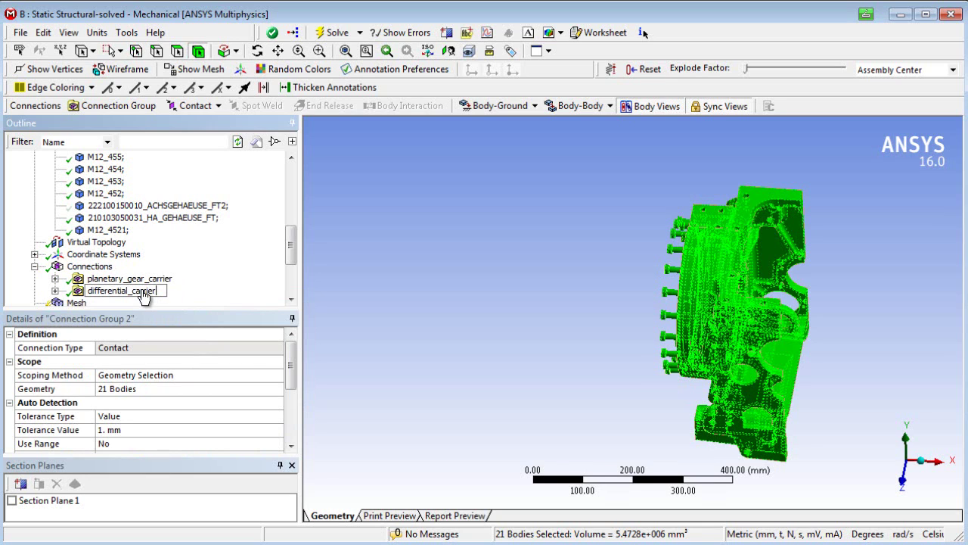
{"action": "type", "text": "ifferential_carrier"}
{"action": "key", "text": "Return"}
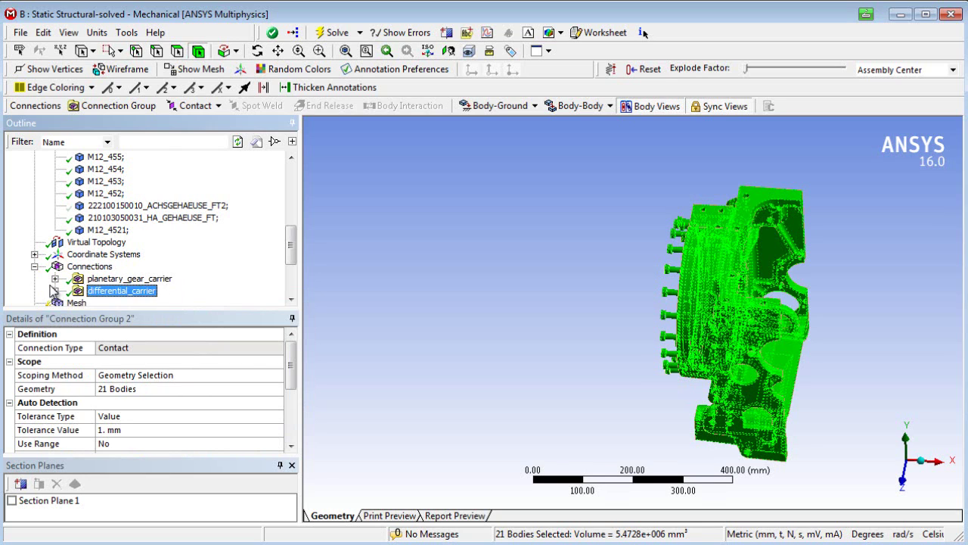
Step: Select the 20 contact regions under planetary_gear_carrier
{"action": "left_click", "coordinate": [55, 278]}
{"action": "left_click", "coordinate": [136, 173]}
{"action": "scroll", "coordinate": [188, 230], "scroll_direction": "down", "scroll_amount": 4}
{"action": "left_click", "coordinate": [173, 254], "text": "shift"}
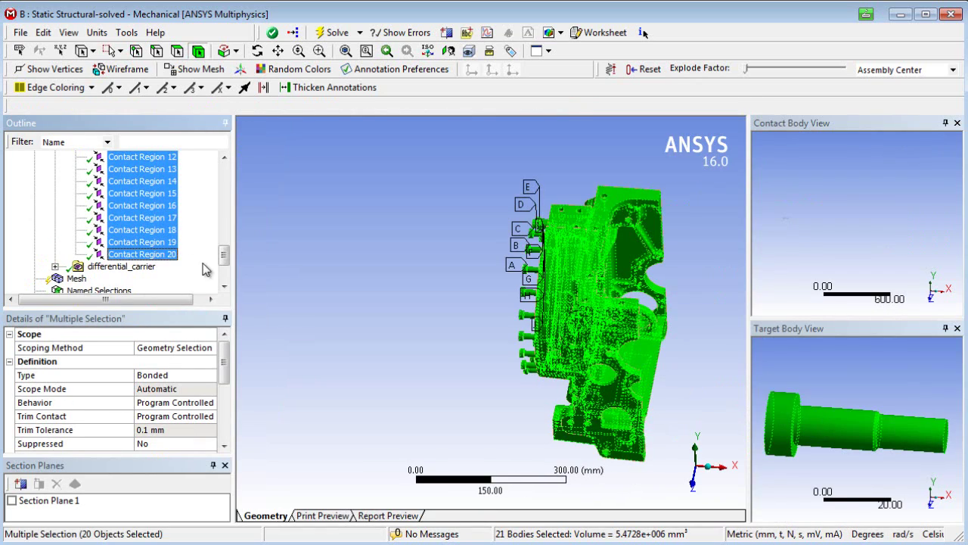
{"action": "middle_click_drag", "start_coordinate": [481, 297], "coordinate": [619, 251]}
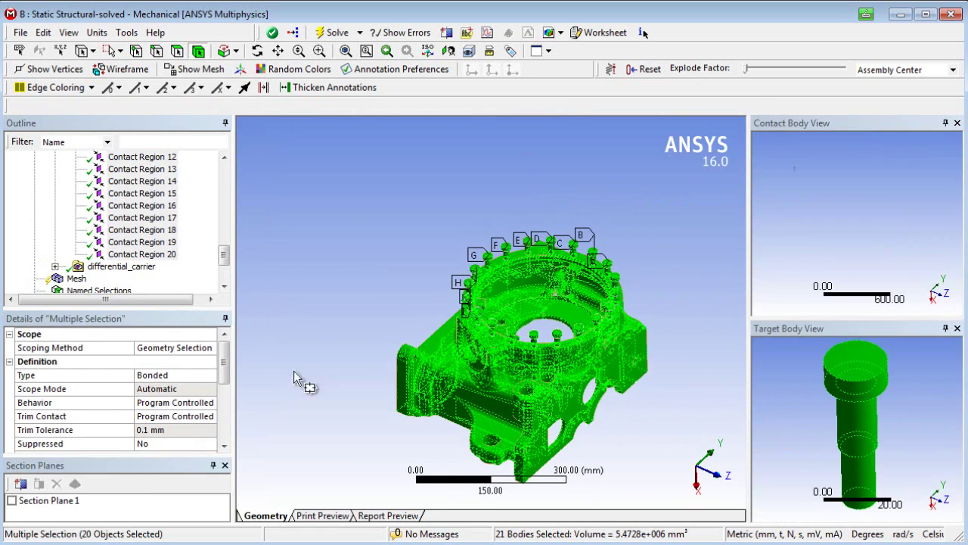
{"action": "left_click_drag", "start_coordinate": [234, 379], "coordinate": [276, 379]}
{"action": "left_click", "coordinate": [205, 376]}
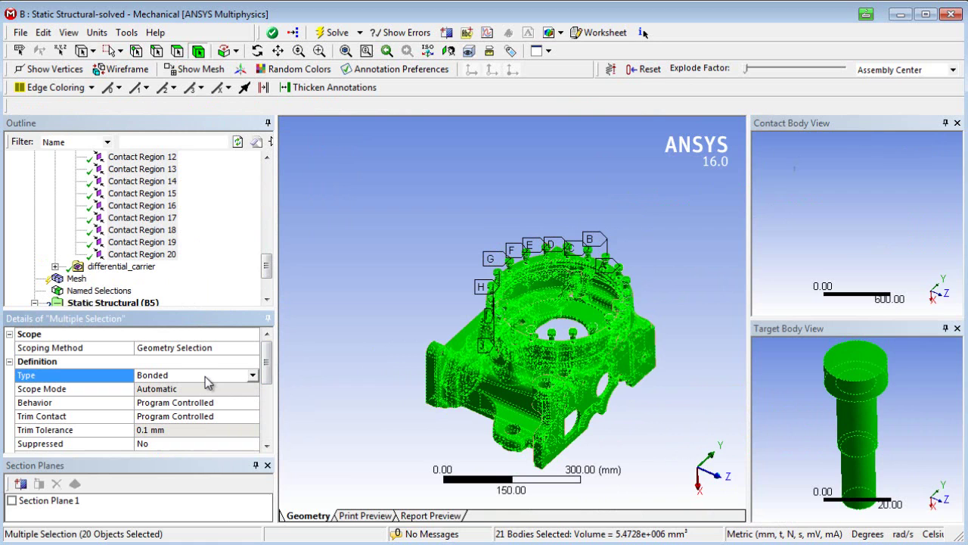
Step: Make differential_carrier Contact Regions 1–20 Frictional with friction coefficient 0.1
{"action": "left_click", "coordinate": [55, 266]}
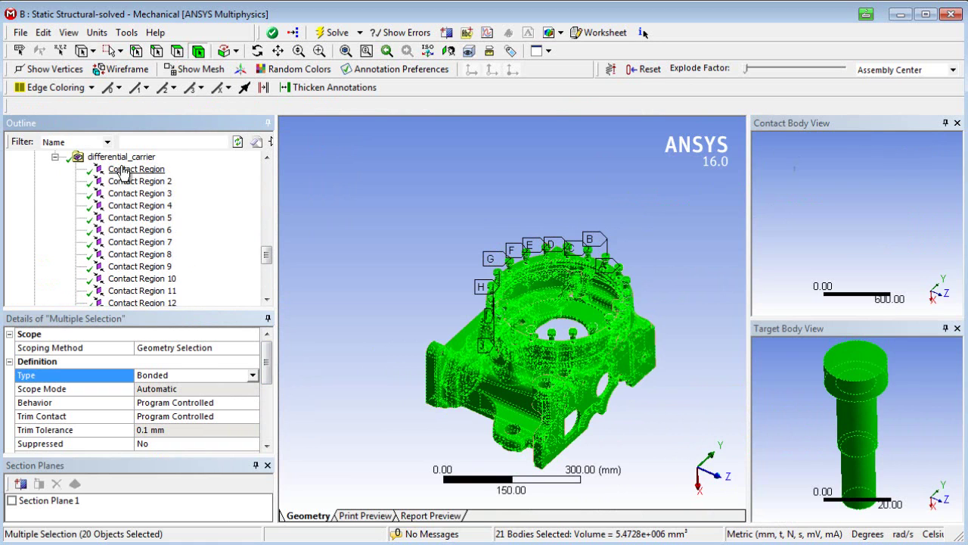
{"action": "left_click", "coordinate": [113, 169]}
{"action": "scroll", "coordinate": [172, 259], "scroll_direction": "down", "scroll_amount": 3}
{"action": "left_click", "coordinate": [152, 292], "text": "shift"}
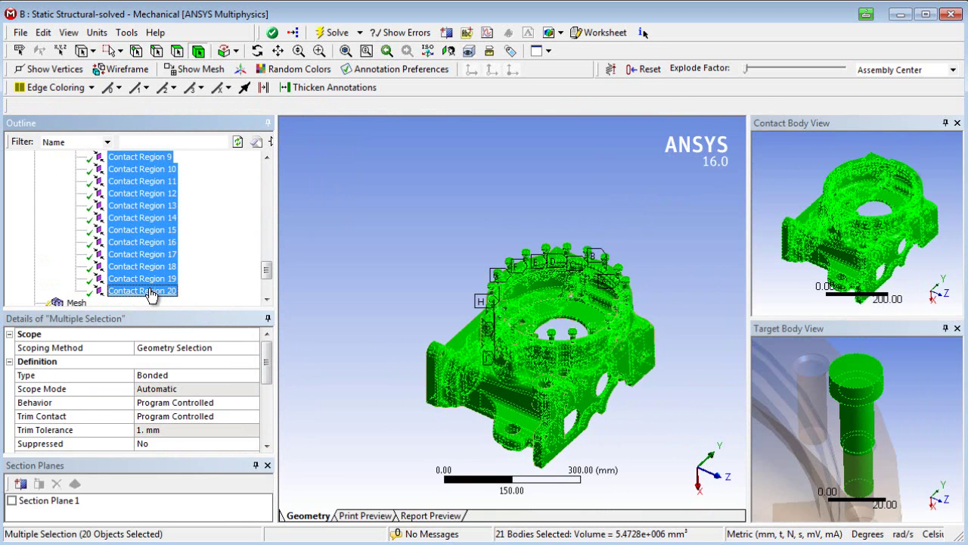
{"action": "left_click", "coordinate": [215, 377]}
{"action": "left_click", "coordinate": [253, 375]}
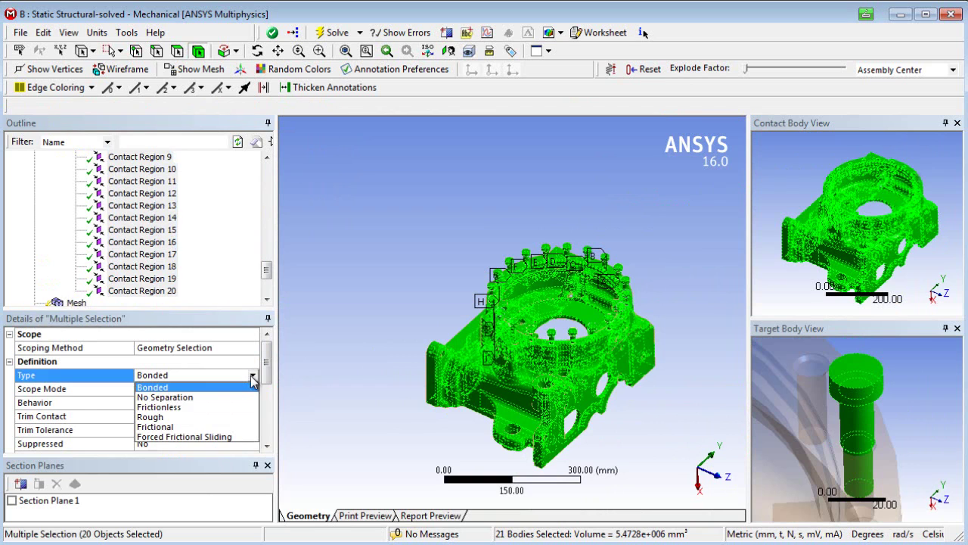
{"action": "left_click", "coordinate": [171, 427]}
{"action": "left_click", "coordinate": [164, 389]}
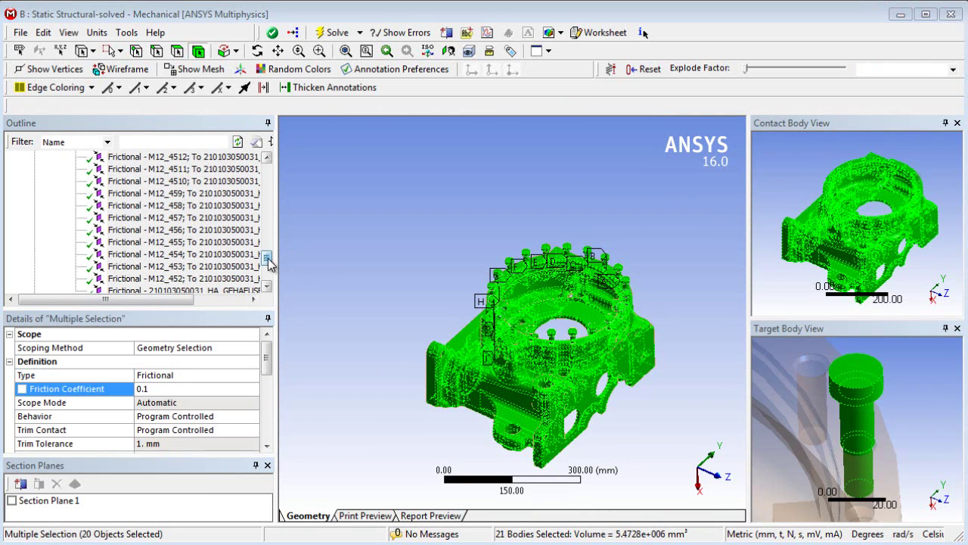
{"action": "left_click_drag", "start_coordinate": [266, 256], "coordinate": [267, 209]}
Step: Insert a manual contact region with the carrier's top flange face as its Contact side
{"action": "right_click", "coordinate": [110, 205]}
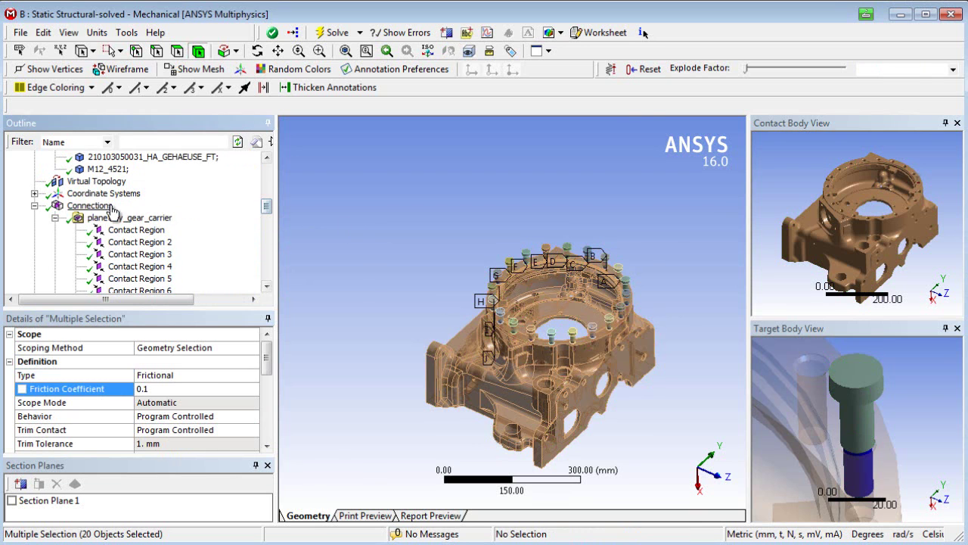
{"action": "mouse_move", "coordinate": [141, 214]}
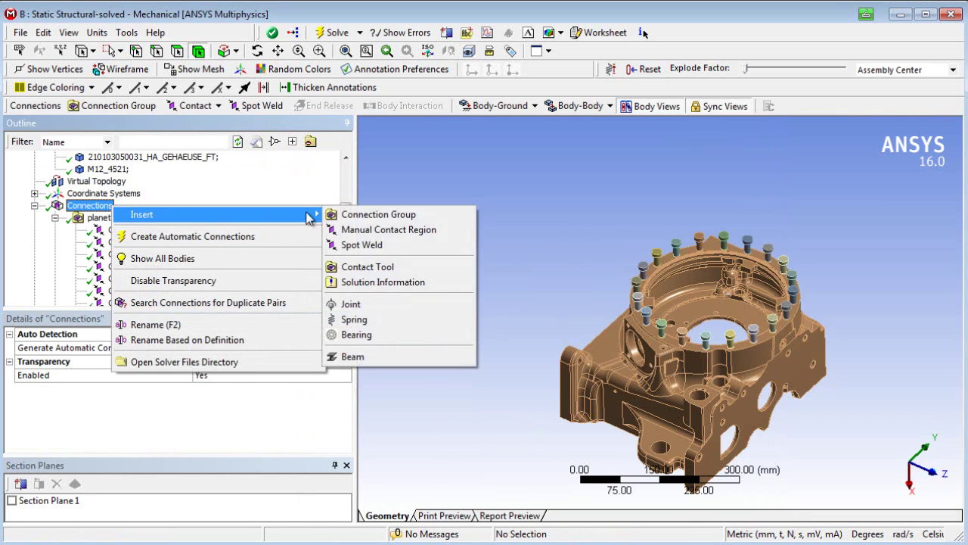
{"action": "left_click", "coordinate": [381, 229]}
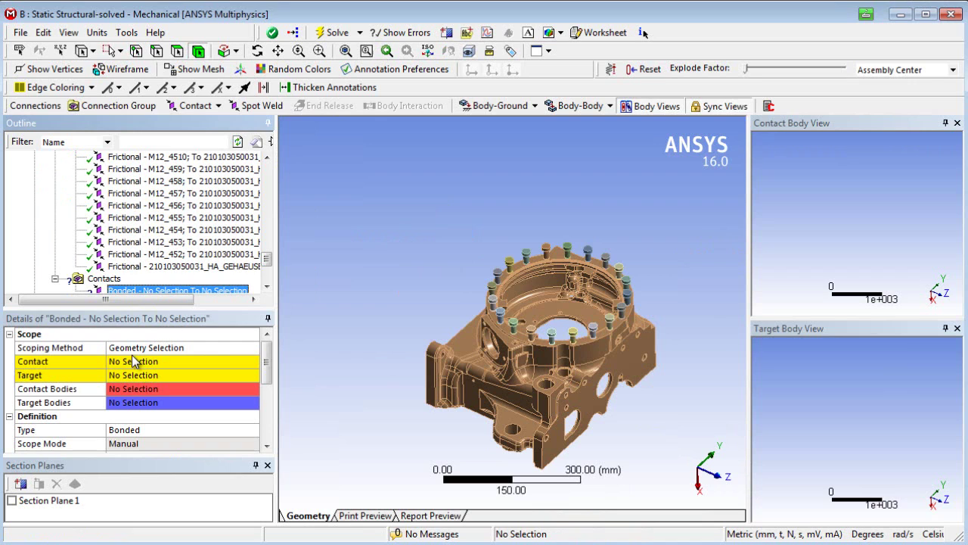
{"action": "left_click", "coordinate": [133, 362]}
{"action": "left_click", "coordinate": [119, 51]}
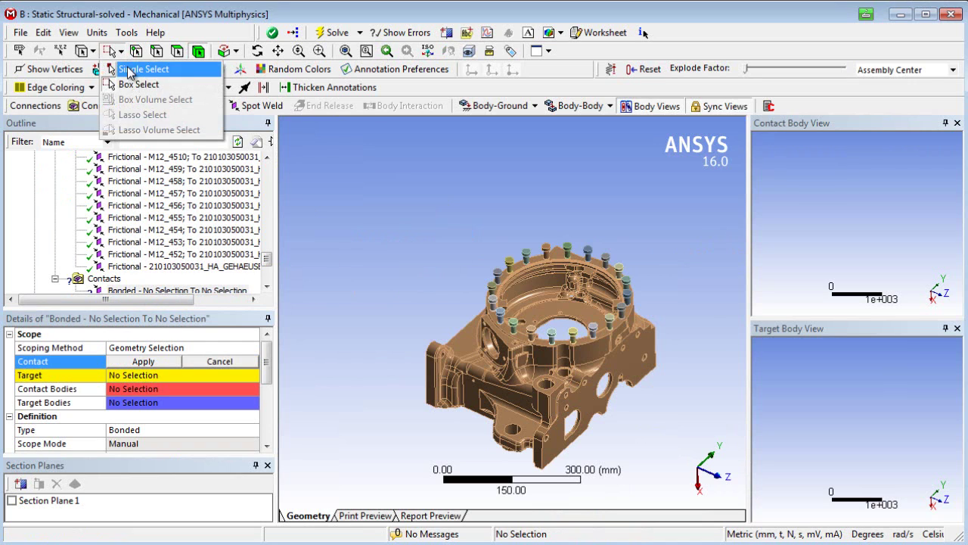
{"action": "left_click", "coordinate": [184, 84]}
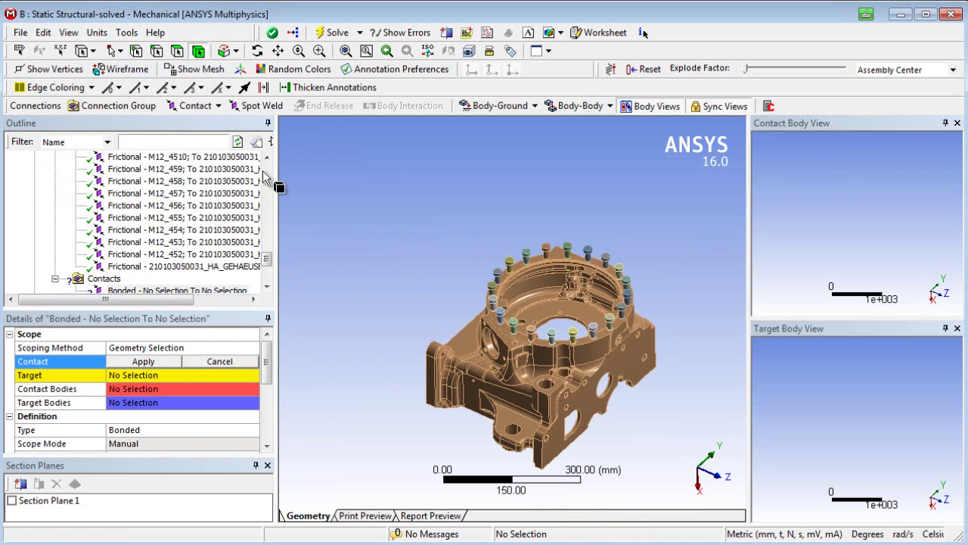
{"action": "left_click", "coordinate": [508, 283]}
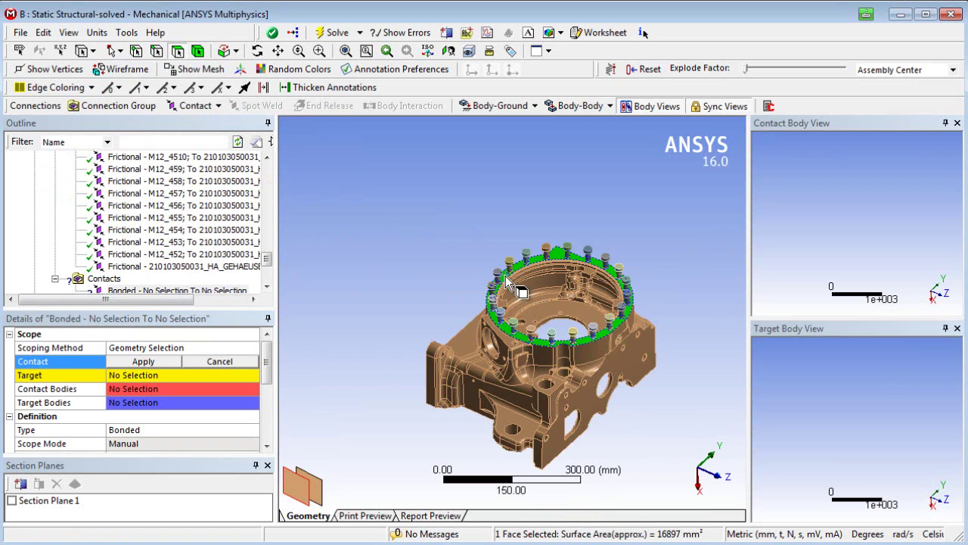
{"action": "left_click", "coordinate": [143, 361]}
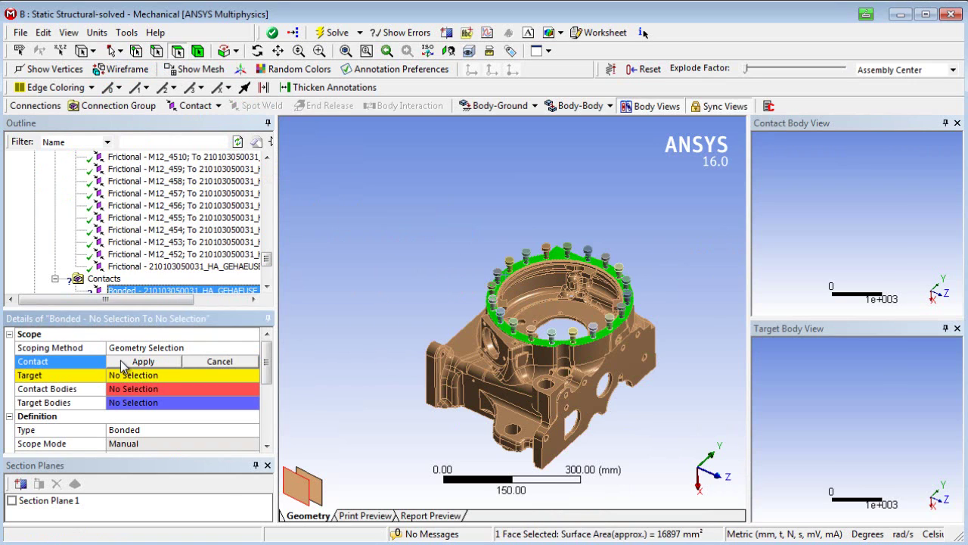
Step: Isolate the green axle housing and assign its flange face as the Target side
{"action": "right_click", "coordinate": [366, 333]}
{"action": "left_click", "coordinate": [404, 160]}
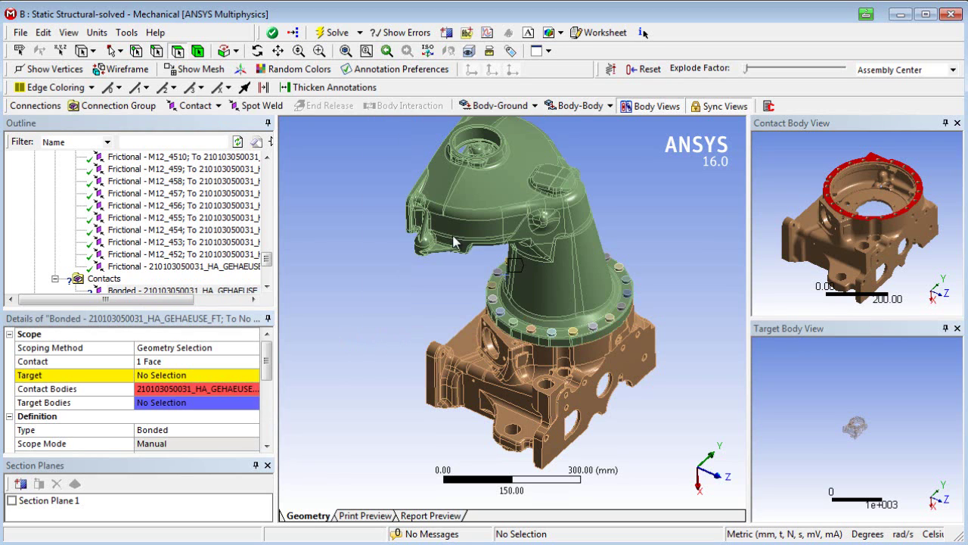
{"action": "left_click", "coordinate": [538, 301]}
{"action": "right_click", "coordinate": [538, 300]}
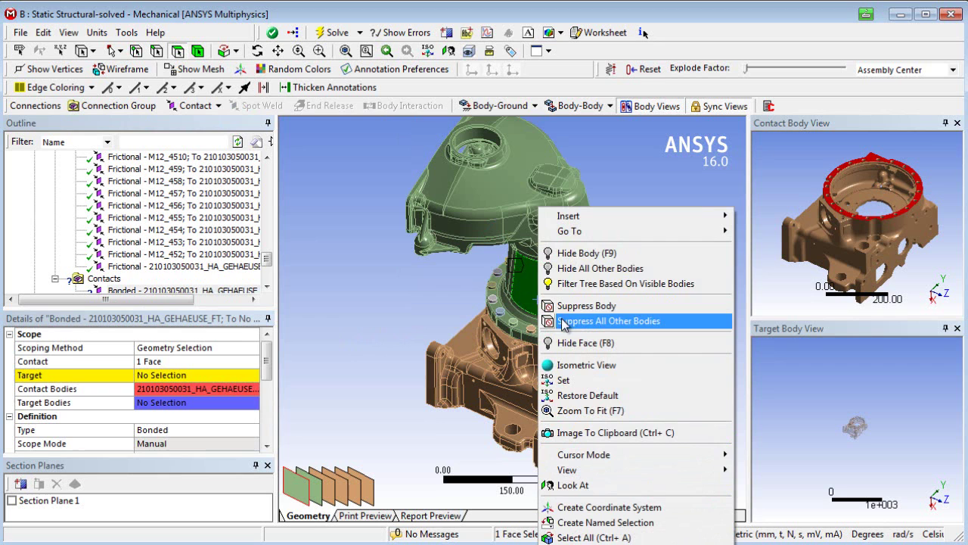
{"action": "left_click", "coordinate": [597, 266]}
{"action": "middle_click_drag", "start_coordinate": [507, 338], "coordinate": [340, 319]}
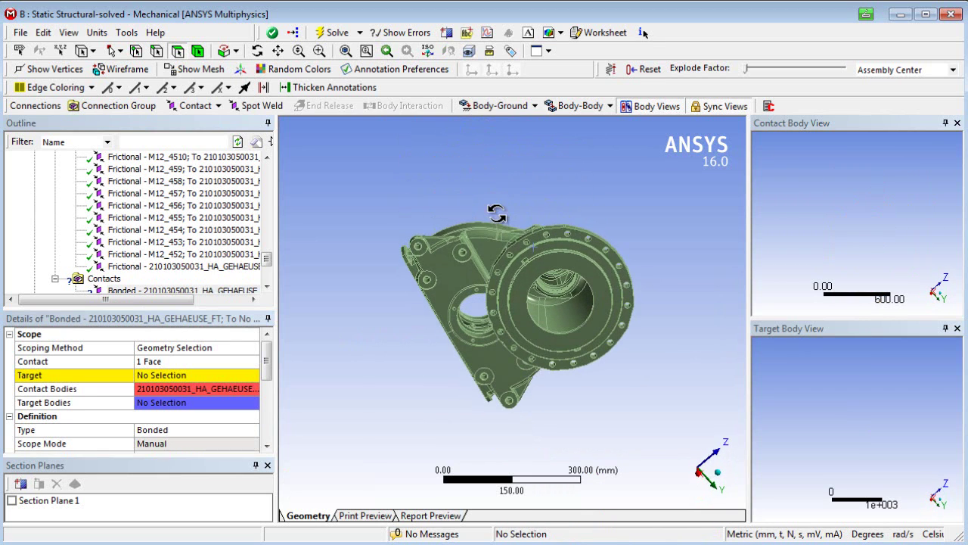
{"action": "left_click", "coordinate": [171, 375]}
{"action": "left_click", "coordinate": [624, 283]}
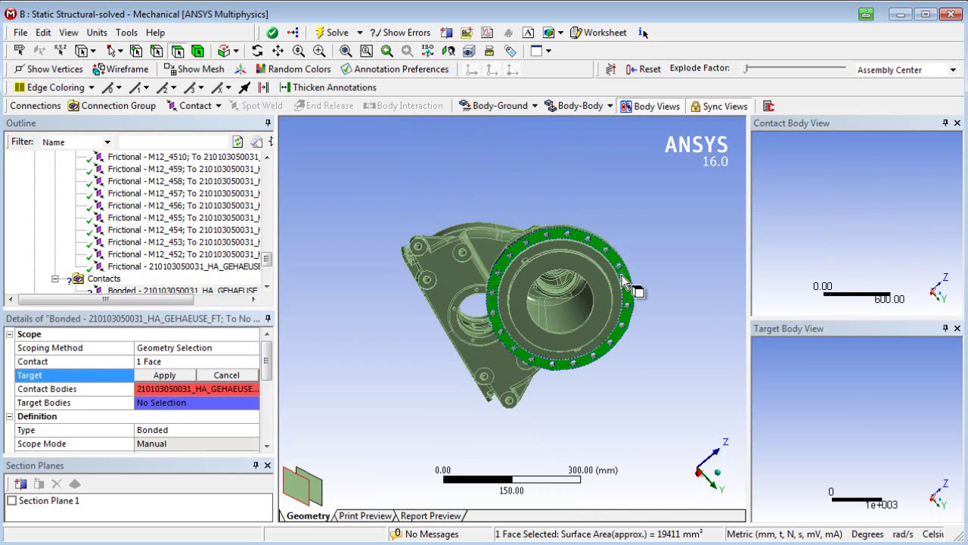
{"action": "left_click", "coordinate": [172, 376]}
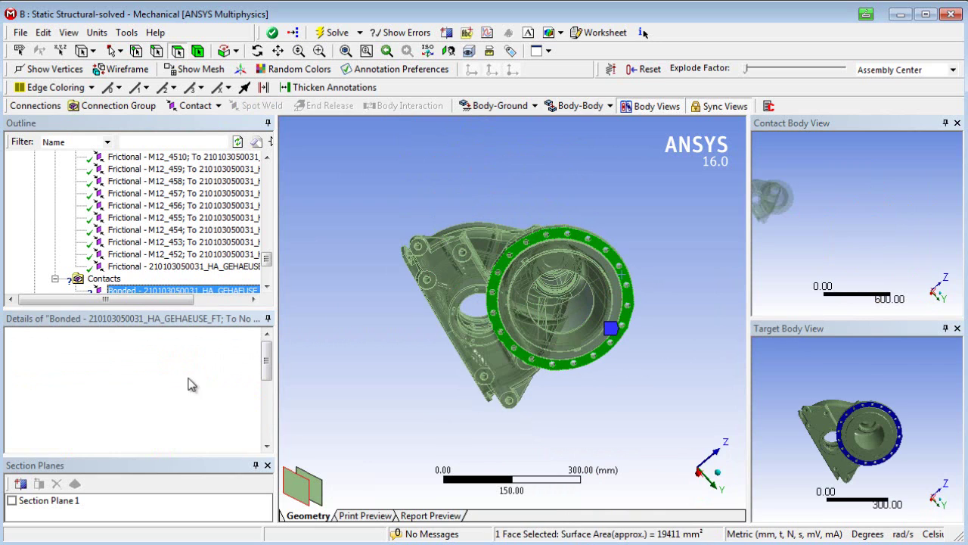
Step: Set the flange contact type to Frictional
{"action": "left_click_drag", "start_coordinate": [266, 368], "coordinate": [264, 385]}
{"action": "left_click", "coordinate": [255, 418]}
{"action": "left_click", "coordinate": [255, 418]}
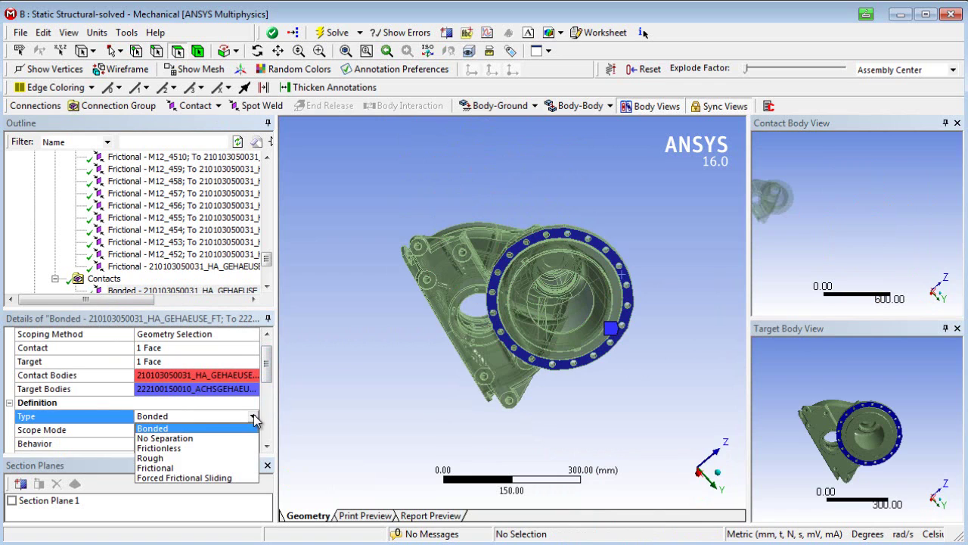
{"action": "left_click", "coordinate": [189, 465]}
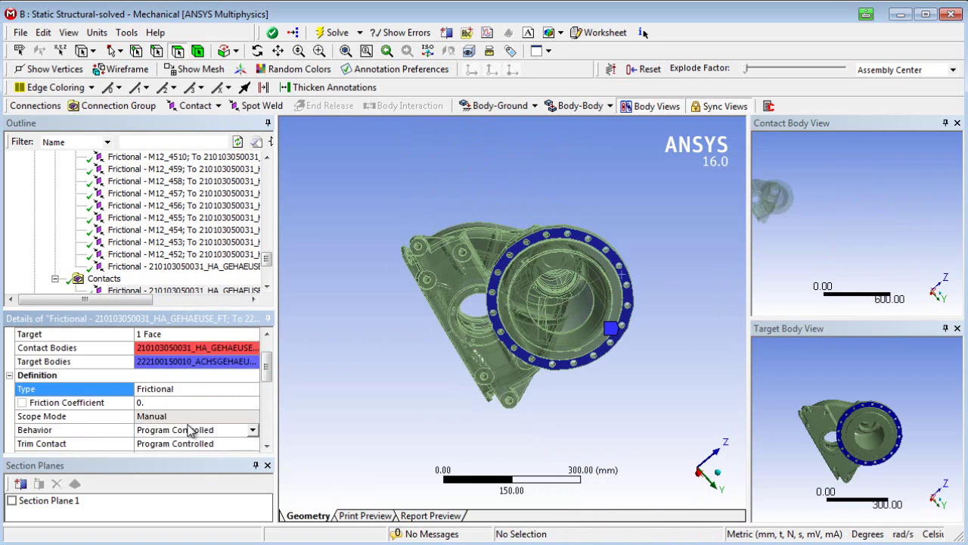
{"action": "left_click", "coordinate": [160, 361]}
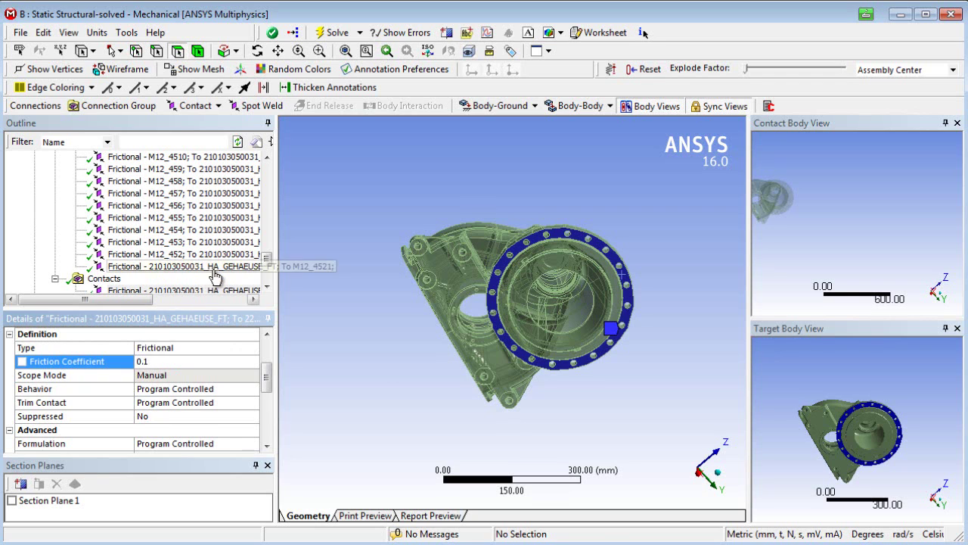
Step: Rename the contact group holding the flange contact to flange_faces
{"action": "left_click", "coordinate": [106, 279]}
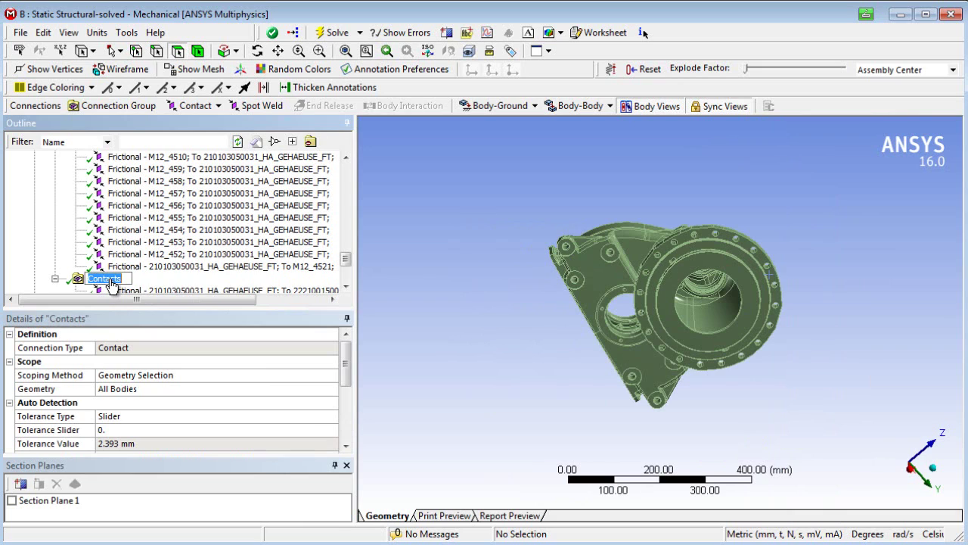
{"action": "type", "text": "flange_face"}
{"action": "key", "text": "Return"}
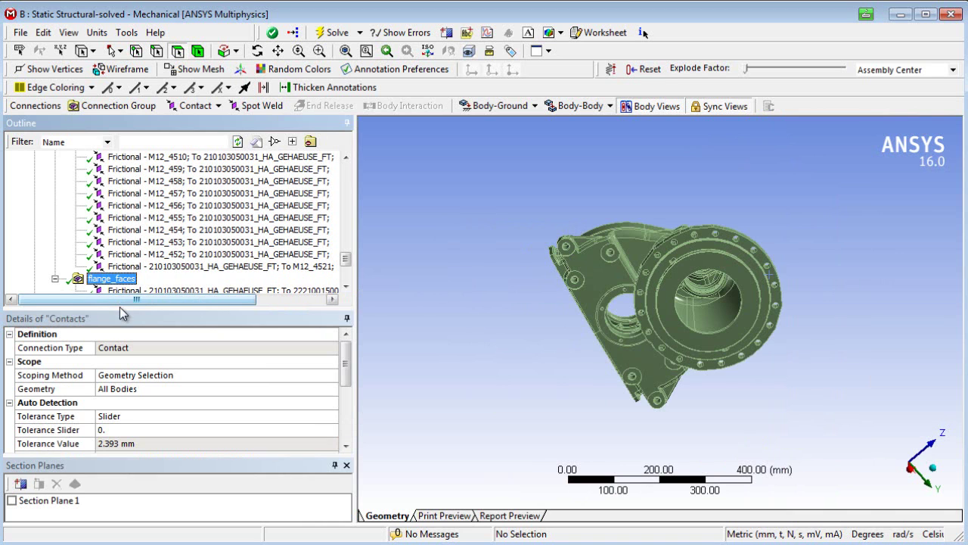
{"action": "mouse_move", "coordinate": [119, 315]}
{"action": "left_mouse_down"}
{"action": "mouse_move", "coordinate": [119, 357]}
{"action": "mouse_move", "coordinate": [127, 319]}
{"action": "left_mouse_up"}
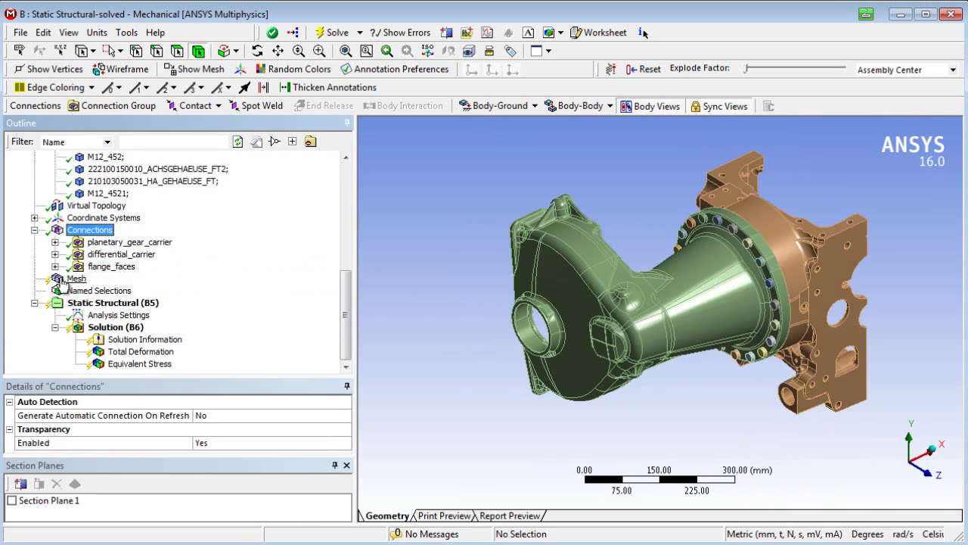
Step: Add a MultiZone mesh method control scoped to the 20 flange bolts
{"action": "right_click", "coordinate": [76, 279]}
{"action": "mouse_move", "coordinate": [99, 290]}
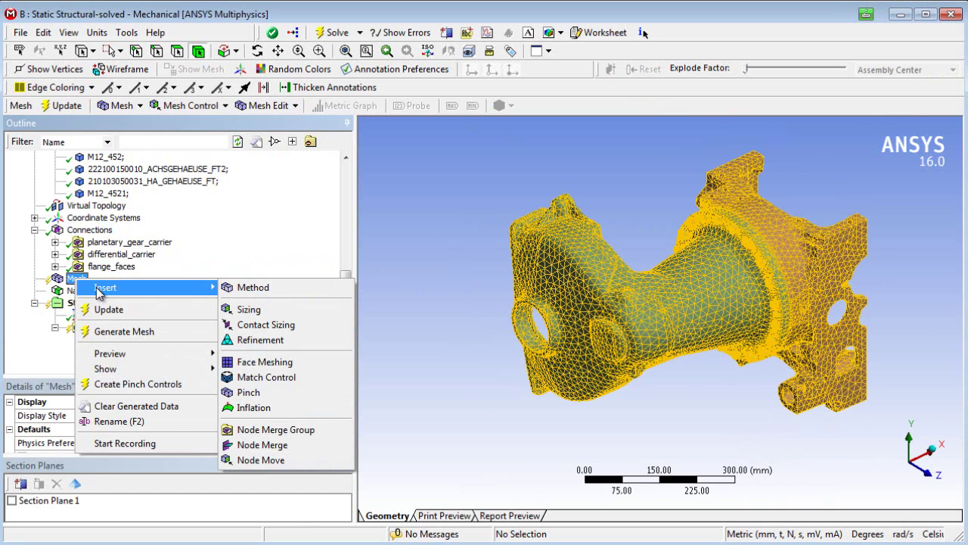
{"action": "left_click", "coordinate": [253, 292]}
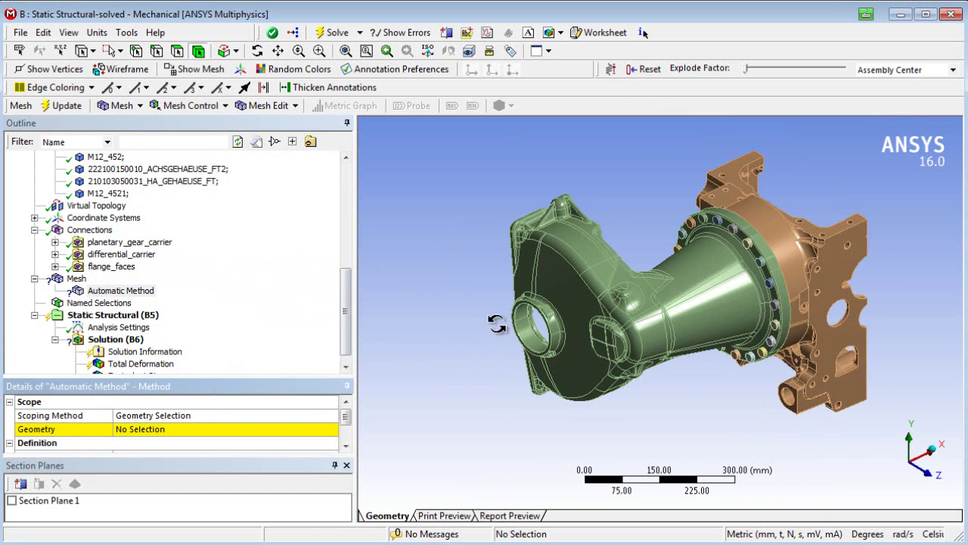
{"action": "middle_click_drag", "start_coordinate": [497, 324], "coordinate": [471, 301]}
{"action": "left_click_drag", "start_coordinate": [683, 216], "coordinate": [802, 415]}
{"action": "middle_click_drag", "start_coordinate": [802, 414], "coordinate": [777, 428]}
{"action": "left_click_drag", "start_coordinate": [621, 151], "coordinate": [829, 453]}
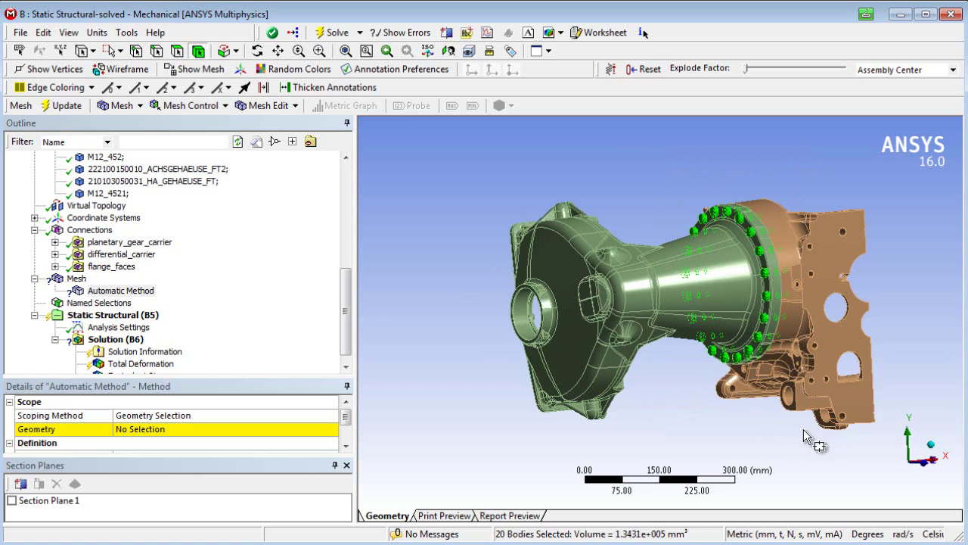
{"action": "left_click", "coordinate": [156, 429]}
{"action": "left_click", "coordinate": [156, 430]}
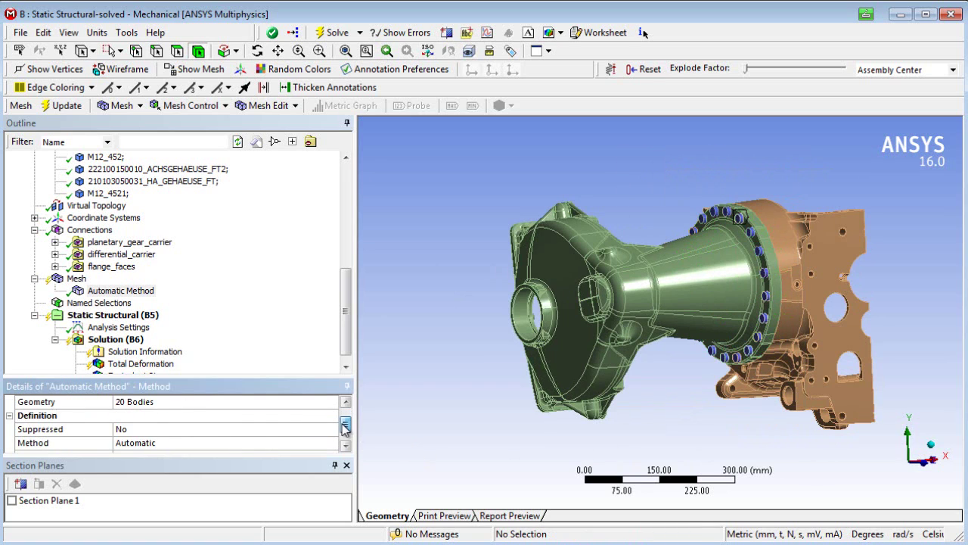
{"action": "scroll", "coordinate": [344, 428], "scroll_direction": "down", "scroll_amount": 1}
{"action": "left_click", "coordinate": [331, 429]}
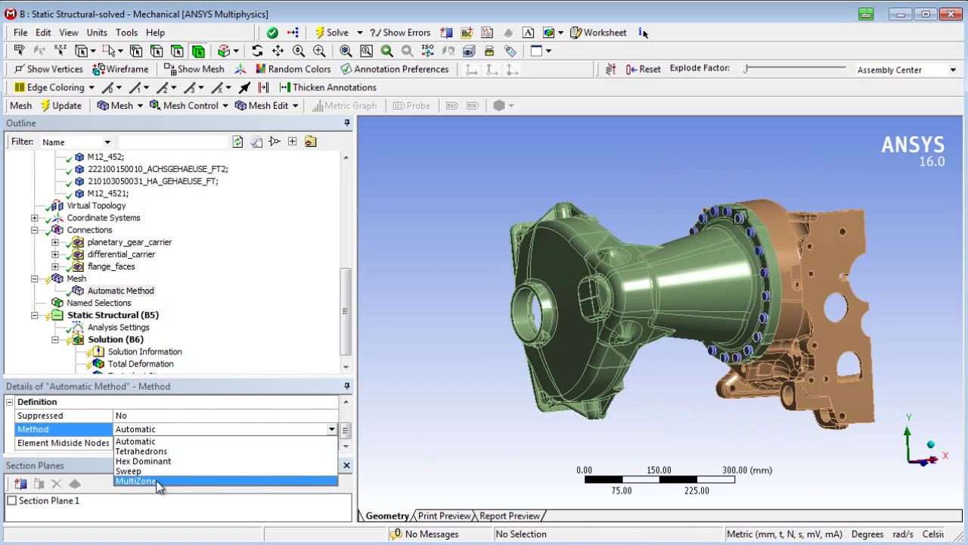
{"action": "left_click", "coordinate": [136, 481]}
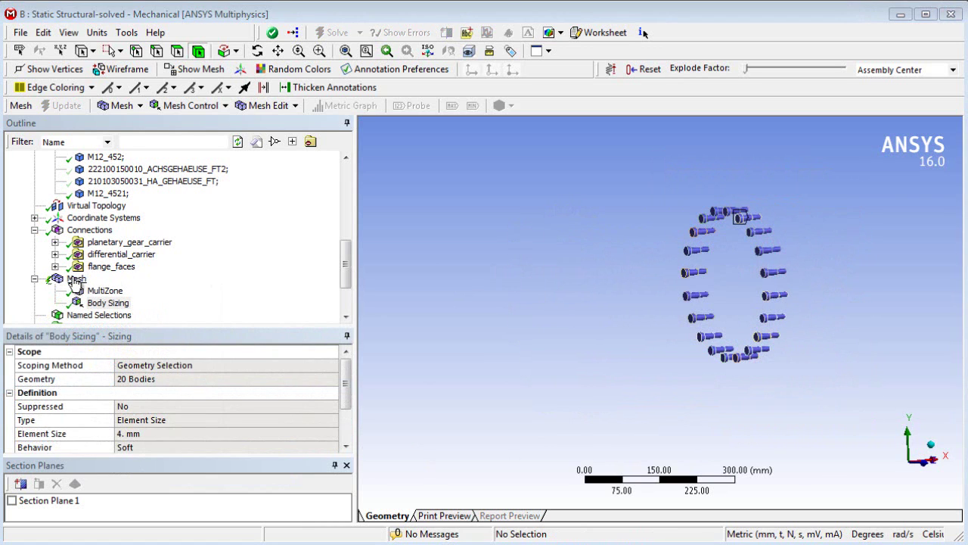
Step: Review the Mesh details down to the defeaturing tolerance
{"action": "left_click", "coordinate": [76, 278]}
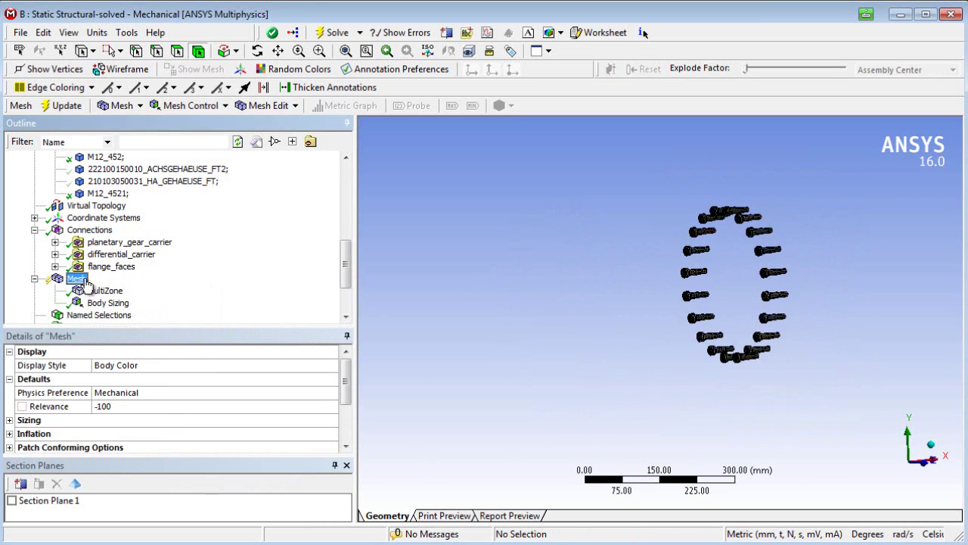
{"action": "scroll", "coordinate": [692, 294], "scroll_direction": "up", "scroll_amount": 5}
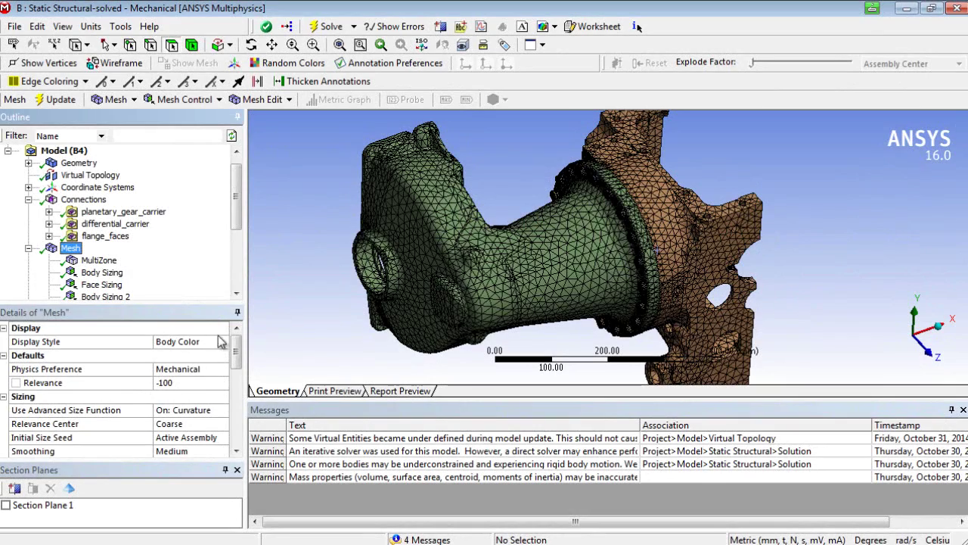
{"action": "left_click_drag", "start_coordinate": [239, 354], "coordinate": [239, 424]}
{"action": "left_click", "coordinate": [218, 452]}
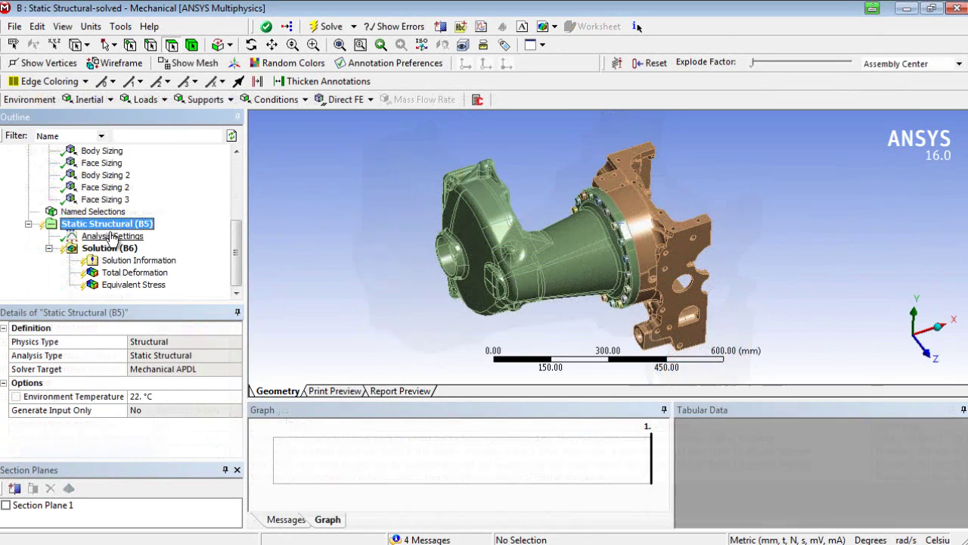
{"action": "left_click", "coordinate": [112, 236]}
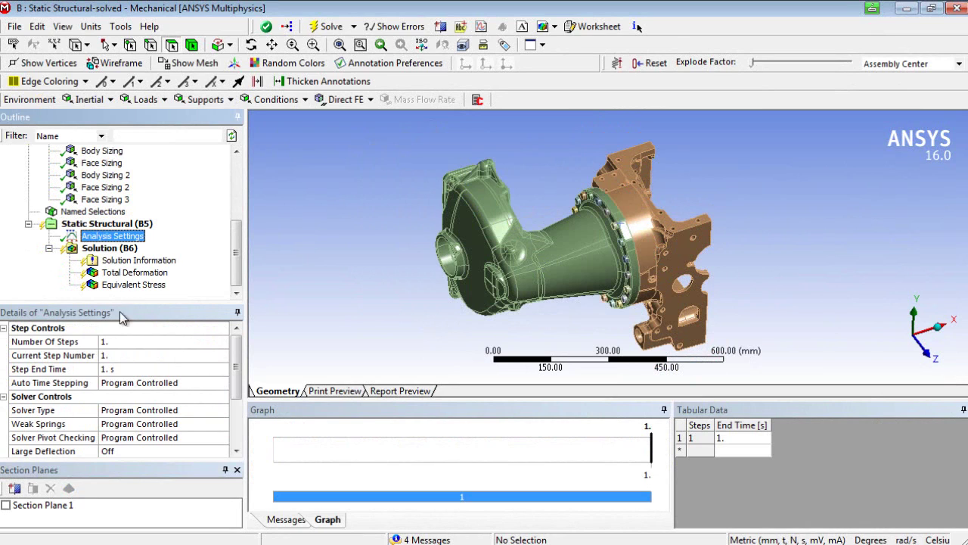
Step: Set Number Of Steps to 2 in the Analysis Settings
{"action": "left_click", "coordinate": [118, 343]}
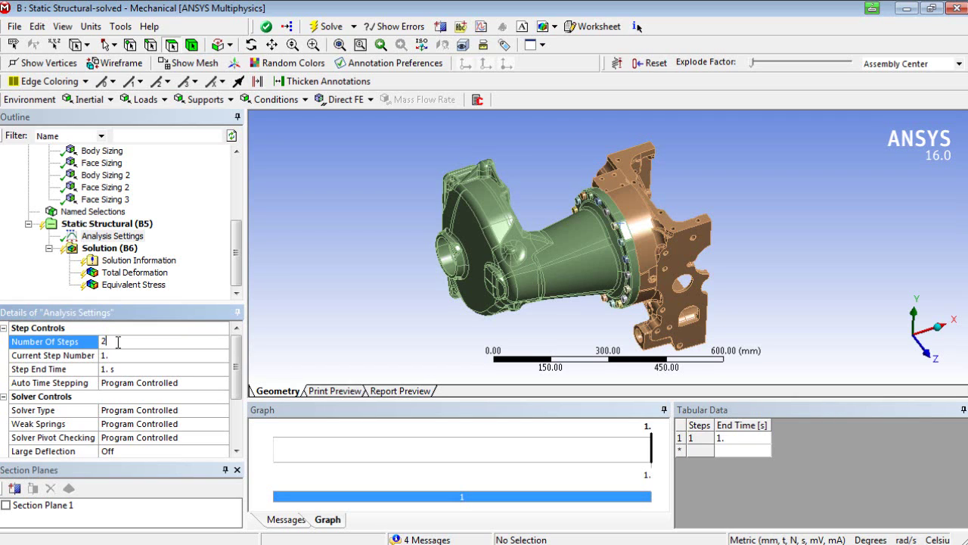
{"action": "key", "text": "Return"}
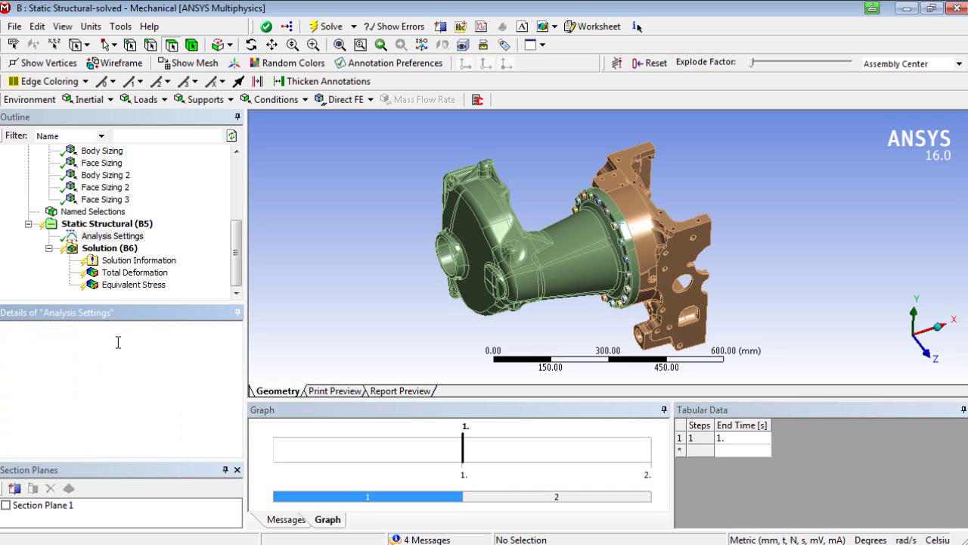
{"action": "left_click", "coordinate": [114, 224]}
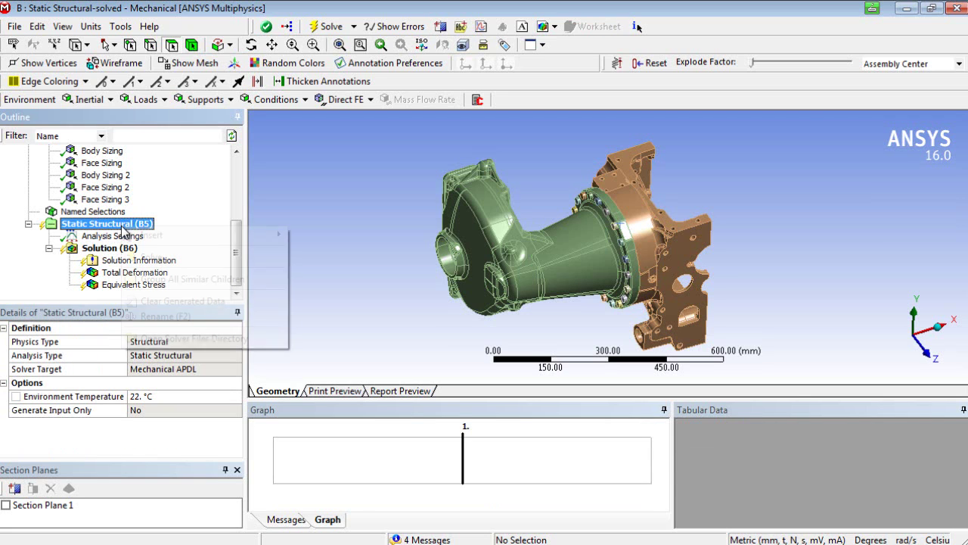
Step: Insert a Bolt Pretension scoped to one bolt's shank face, hiding the housing
{"action": "right_click", "coordinate": [119, 225]}
{"action": "mouse_move", "coordinate": [174, 236]}
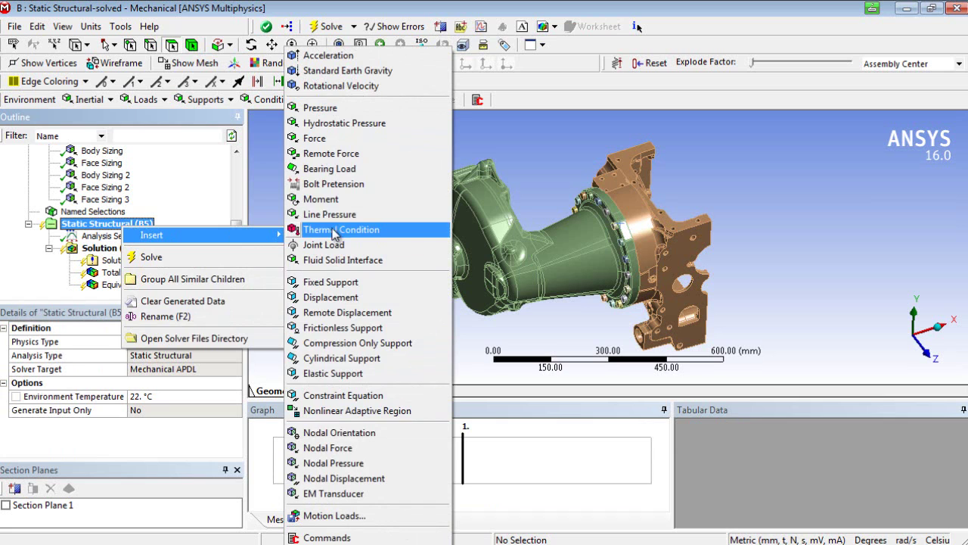
{"action": "left_click", "coordinate": [334, 183]}
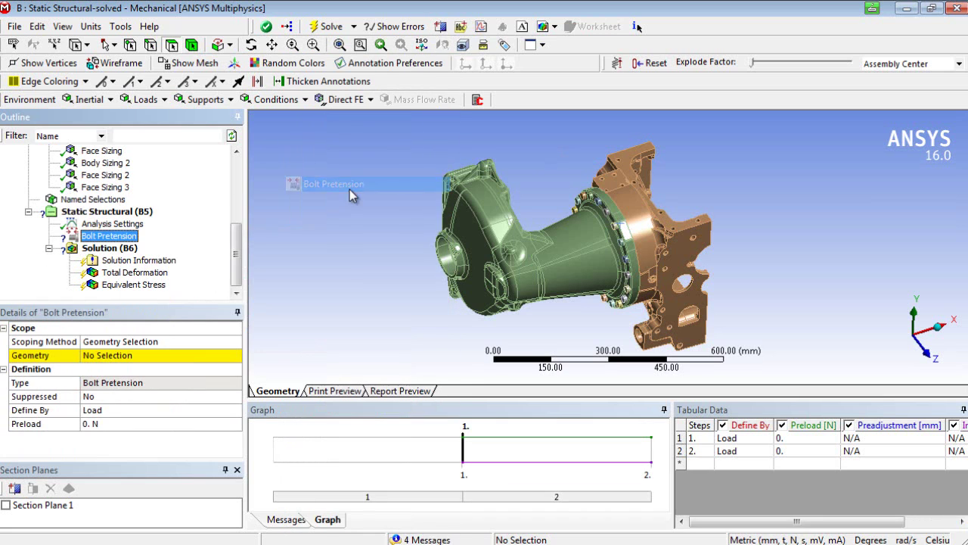
{"action": "left_click", "coordinate": [586, 271]}
{"action": "left_click", "coordinate": [647, 227], "text": "ctrl"}
{"action": "right_click", "coordinate": [647, 227]}
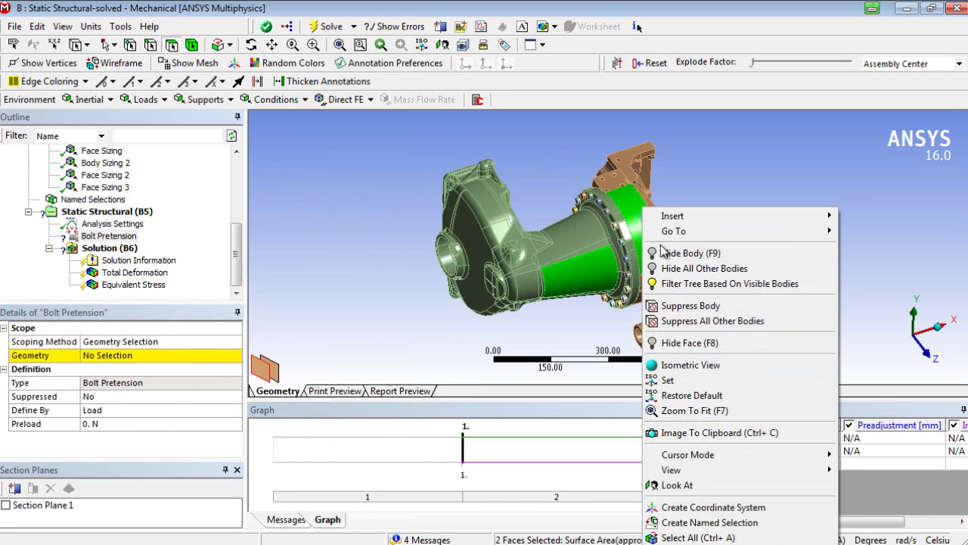
{"action": "left_click", "coordinate": [671, 253]}
{"action": "left_click_drag", "start_coordinate": [576, 207], "coordinate": [676, 325]}
{"action": "left_click", "coordinate": [627, 197]}
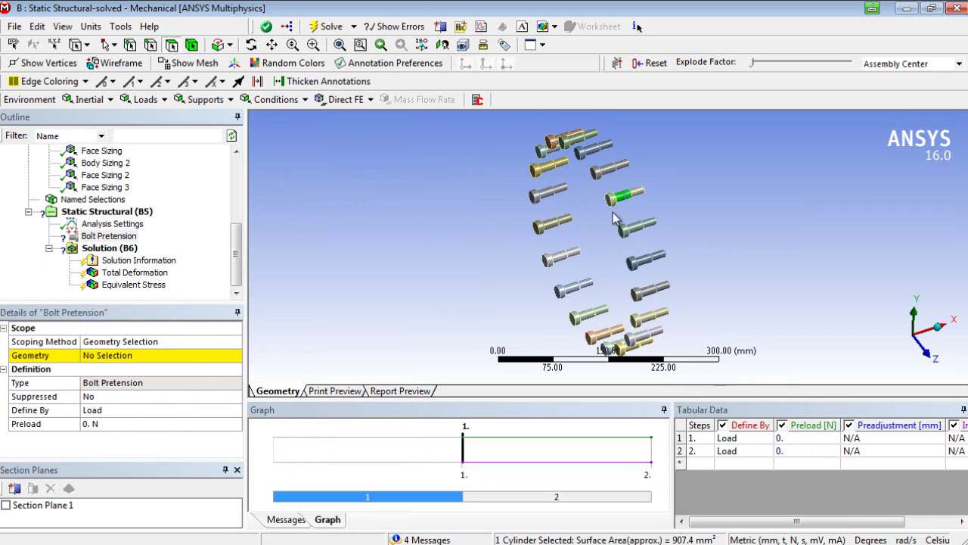
{"action": "left_click", "coordinate": [122, 359]}
{"action": "left_click", "coordinate": [119, 356]}
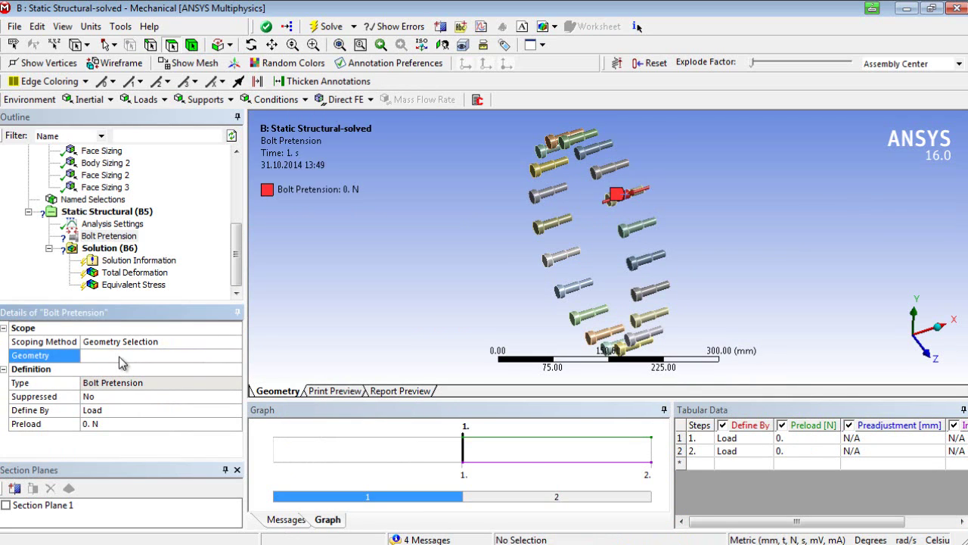
Step: Give the pretension a 25000 N preload in step 1 and Lock in step 2
{"action": "left_click", "coordinate": [801, 440]}
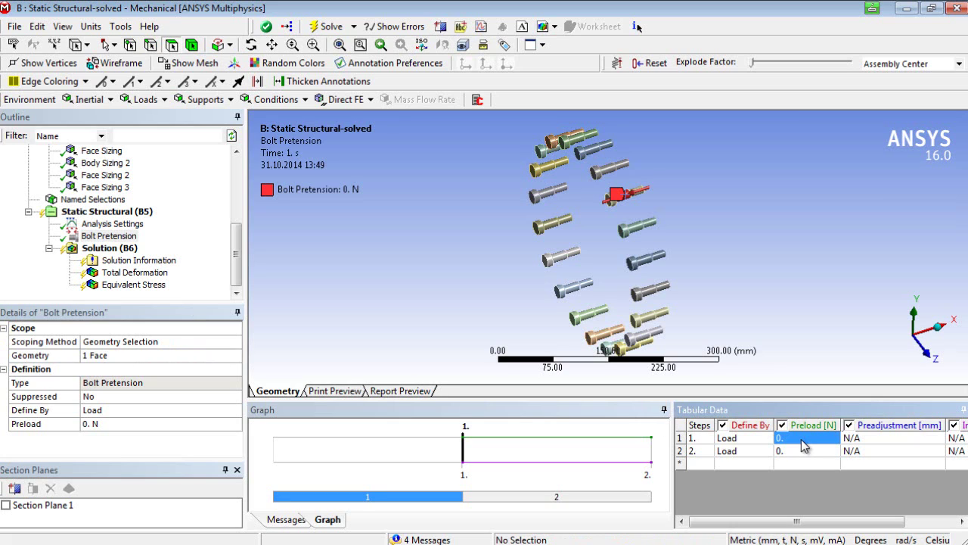
{"action": "type", "text": "25000"}
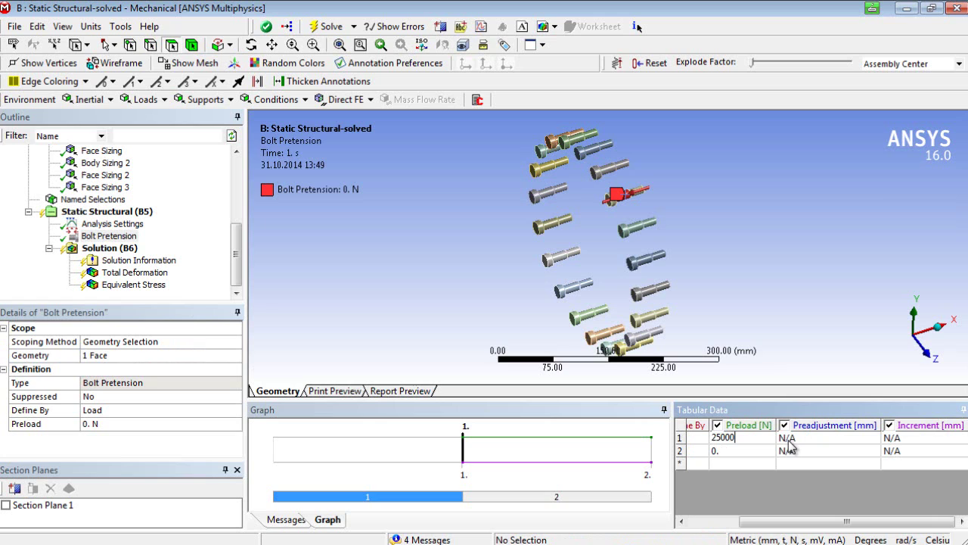
{"action": "left_click", "coordinate": [793, 437]}
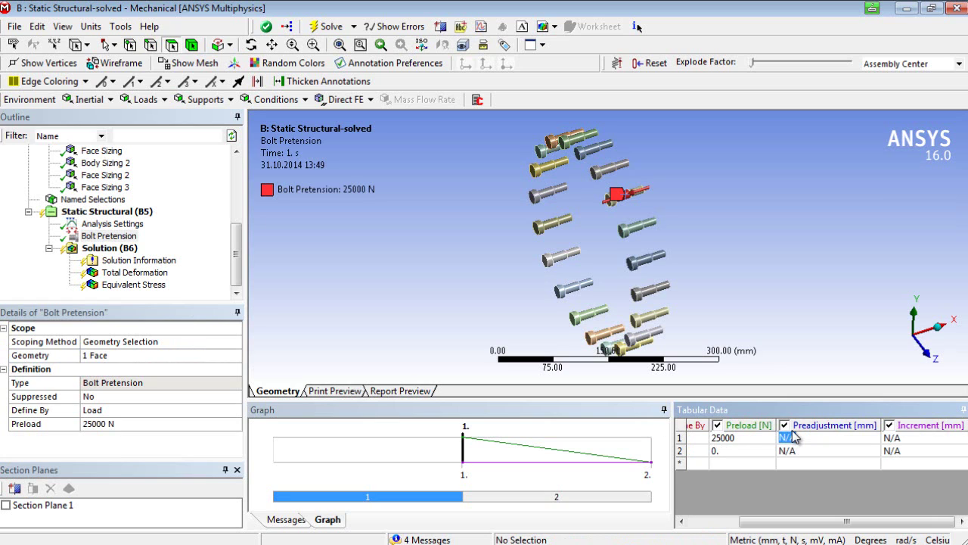
{"action": "left_click", "coordinate": [760, 452]}
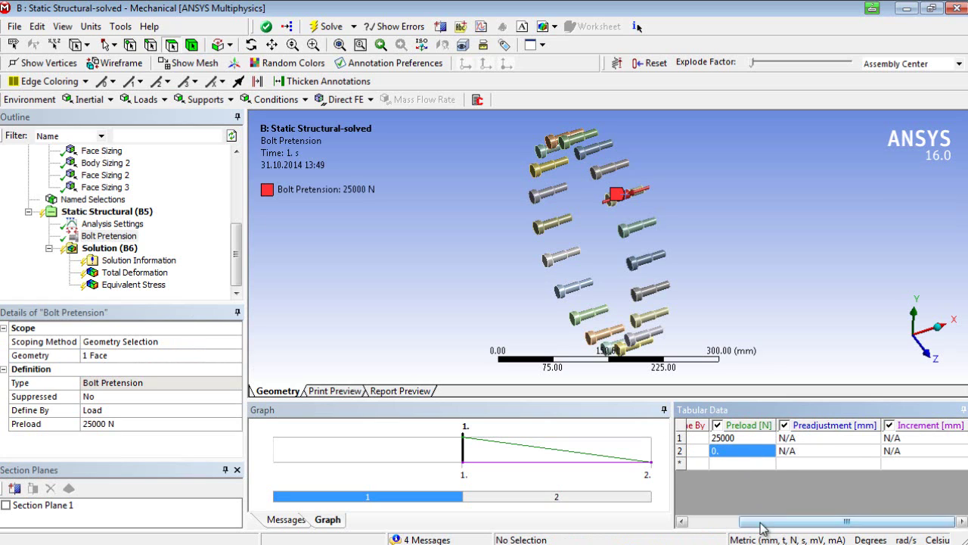
{"action": "left_click_drag", "start_coordinate": [840, 521], "coordinate": [789, 521]}
{"action": "left_click", "coordinate": [772, 451]}
{"action": "left_click", "coordinate": [775, 452]}
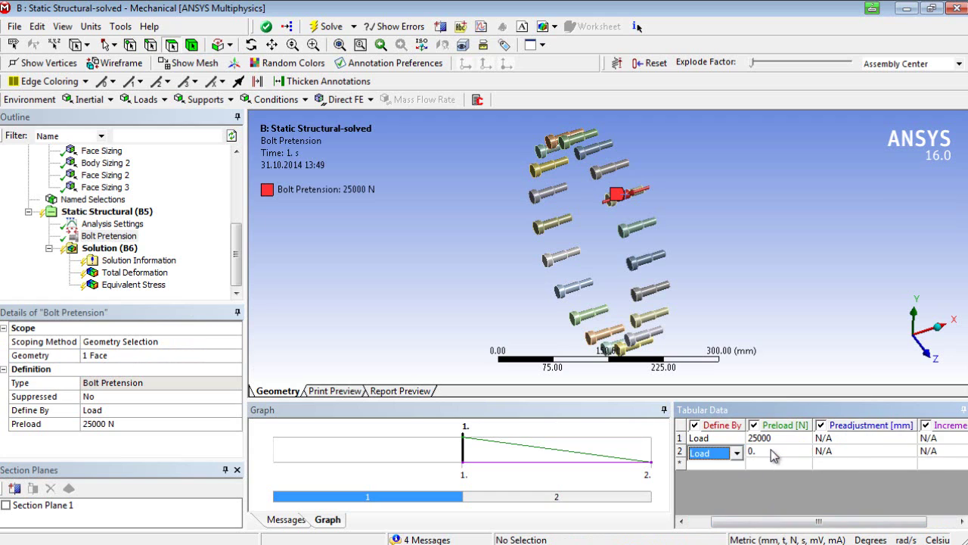
{"action": "left_click", "coordinate": [737, 452]}
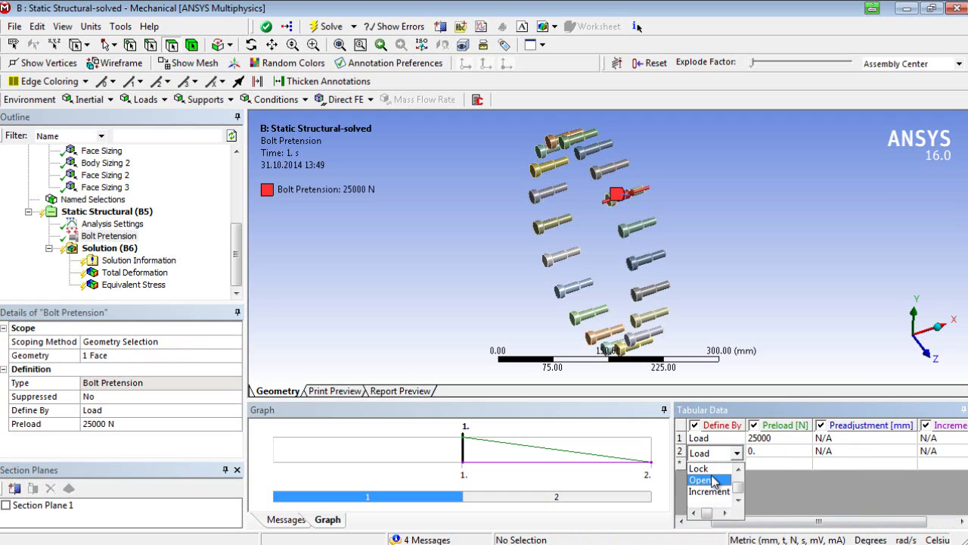
{"action": "left_click", "coordinate": [712, 470]}
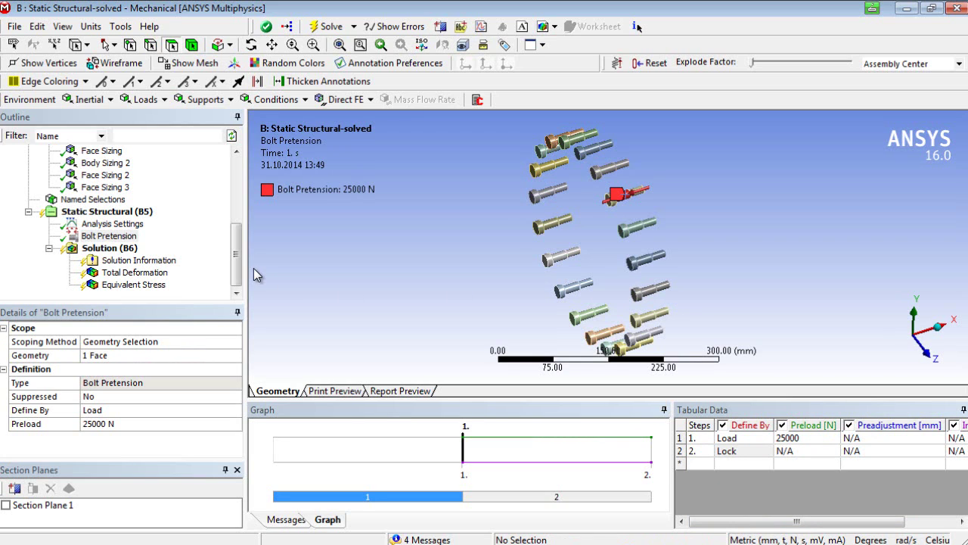
{"action": "left_click", "coordinate": [120, 236]}
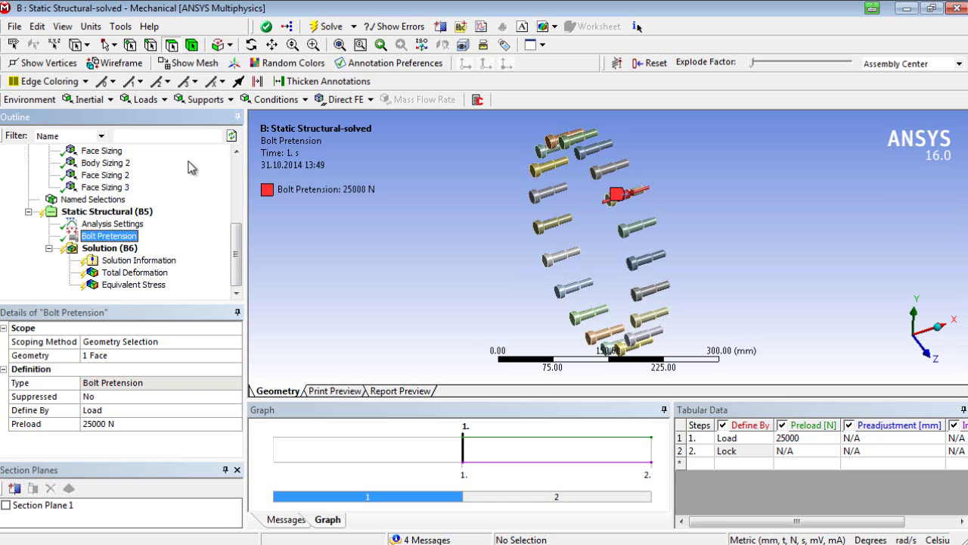
Step: Generate Bolt Pretension copies on all 20 bolt faces with the Object Generator
{"action": "left_click", "coordinate": [288, 29]}
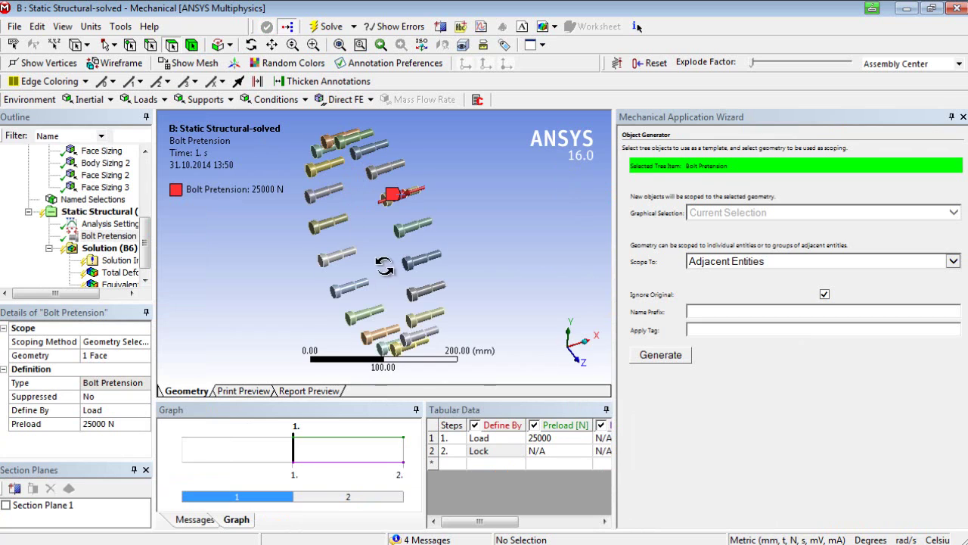
{"action": "left_click_drag", "start_coordinate": [385, 267], "coordinate": [353, 245]}
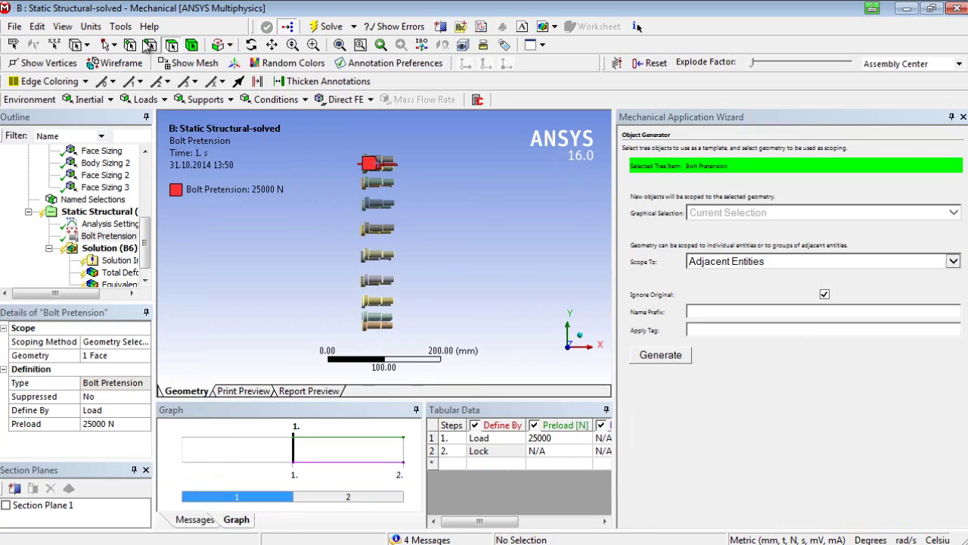
{"action": "left_click", "coordinate": [110, 45]}
{"action": "left_click", "coordinate": [128, 78]}
{"action": "left_click_drag", "start_coordinate": [368, 151], "coordinate": [384, 342]}
{"action": "left_click", "coordinate": [649, 355]}
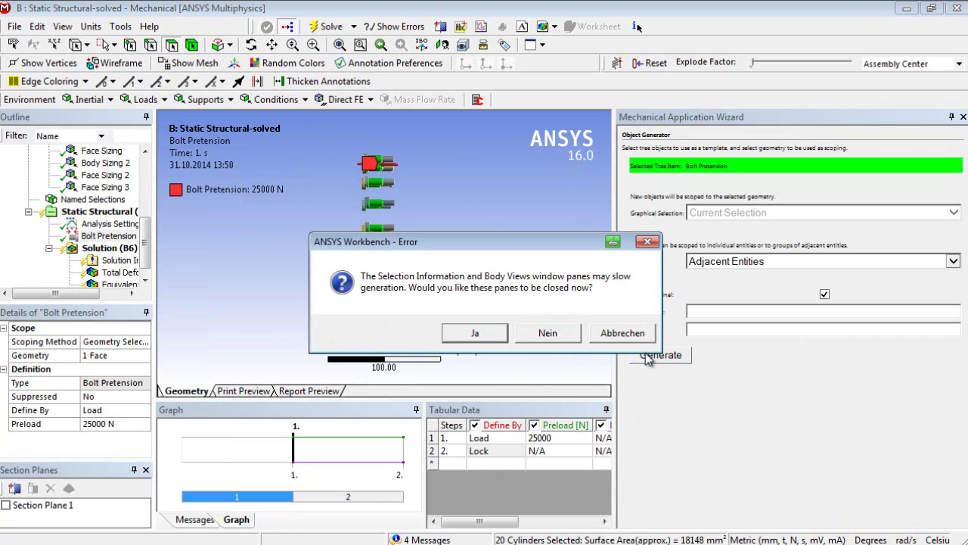
{"action": "left_click", "coordinate": [499, 334]}
{"action": "left_click_drag", "start_coordinate": [154, 276], "coordinate": [197, 270]}
{"action": "scroll", "coordinate": [193, 281], "scroll_direction": "up", "scroll_amount": 8}
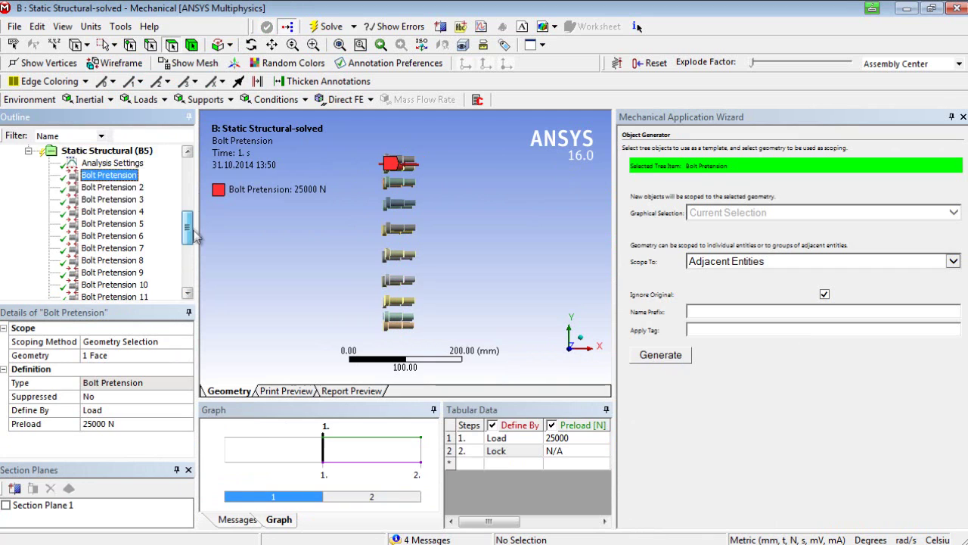
Step: Insert a Fixed Support and show all bodies so the housing is visible again
{"action": "right_click", "coordinate": [142, 199]}
{"action": "mouse_move", "coordinate": [250, 206]}
{"action": "left_click", "coordinate": [348, 282]}
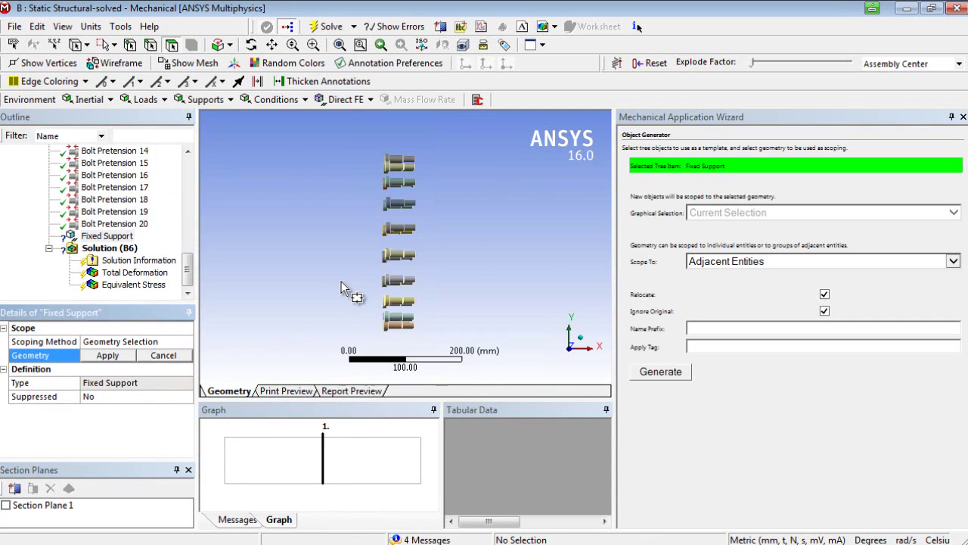
{"action": "right_click", "coordinate": [340, 282]}
{"action": "left_click", "coordinate": [367, 323]}
Step: Scope the fixed support to five mounting faces of the housing using single selection
{"action": "left_click_drag", "start_coordinate": [461, 300], "coordinate": [484, 295]}
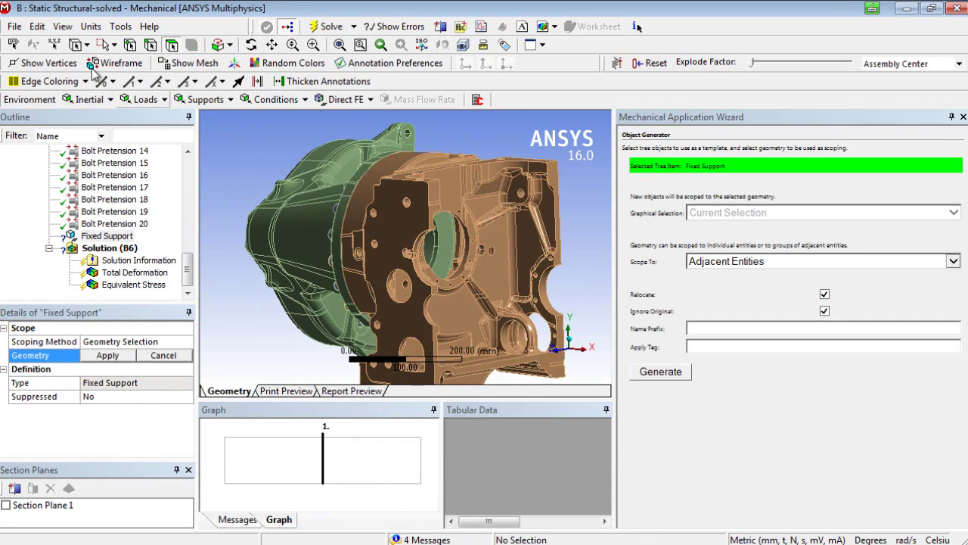
{"action": "left_click", "coordinate": [113, 45]}
{"action": "left_click", "coordinate": [155, 63]}
{"action": "left_click", "coordinate": [433, 191]}
{"action": "left_click", "coordinate": [556, 195], "text": "ctrl"}
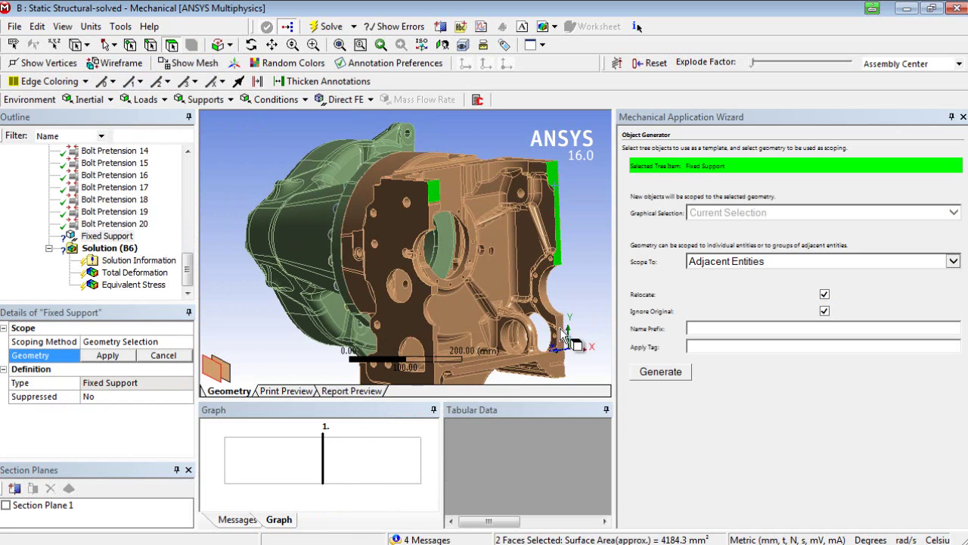
{"action": "left_click", "coordinate": [477, 339], "text": "ctrl"}
{"action": "middle_click_drag", "start_coordinate": [476, 339], "coordinate": [406, 161]}
{"action": "left_click", "coordinate": [414, 173], "text": "ctrl"}
{"action": "middle_click_drag", "start_coordinate": [424, 209], "coordinate": [423, 189], "text": "ctrl"}
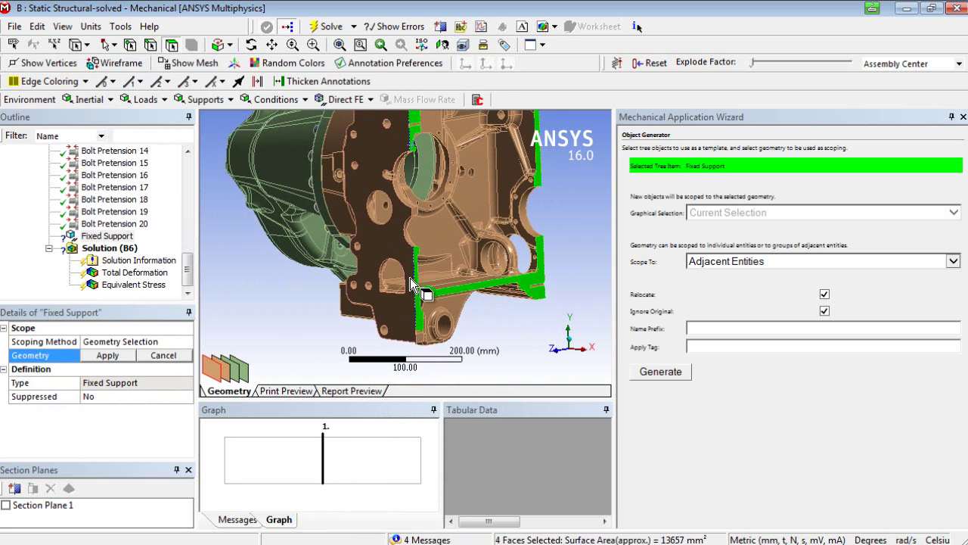
{"action": "left_click", "coordinate": [422, 344], "text": "ctrl"}
{"action": "left_click", "coordinate": [129, 360]}
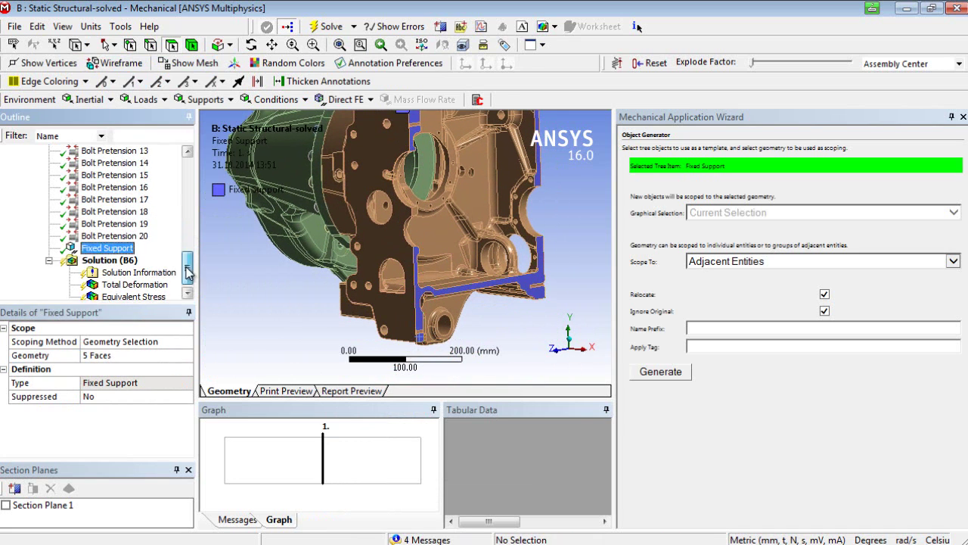
{"action": "left_click_drag", "start_coordinate": [186, 270], "coordinate": [151, 189]}
Step: Insert a Remote Force scoped to the housing's two cylindrical bore faces
{"action": "right_click", "coordinate": [146, 177]}
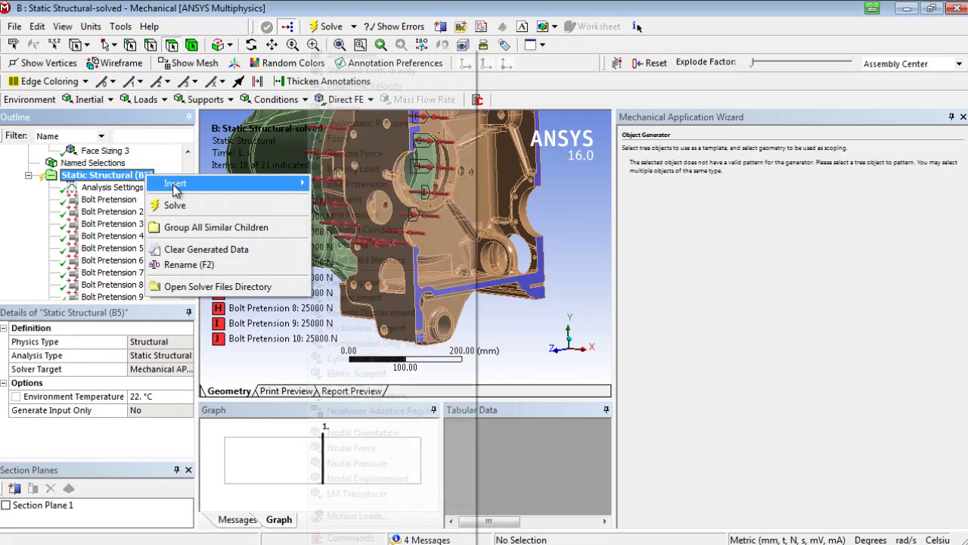
{"action": "mouse_move", "coordinate": [189, 183]}
{"action": "left_click", "coordinate": [360, 156]}
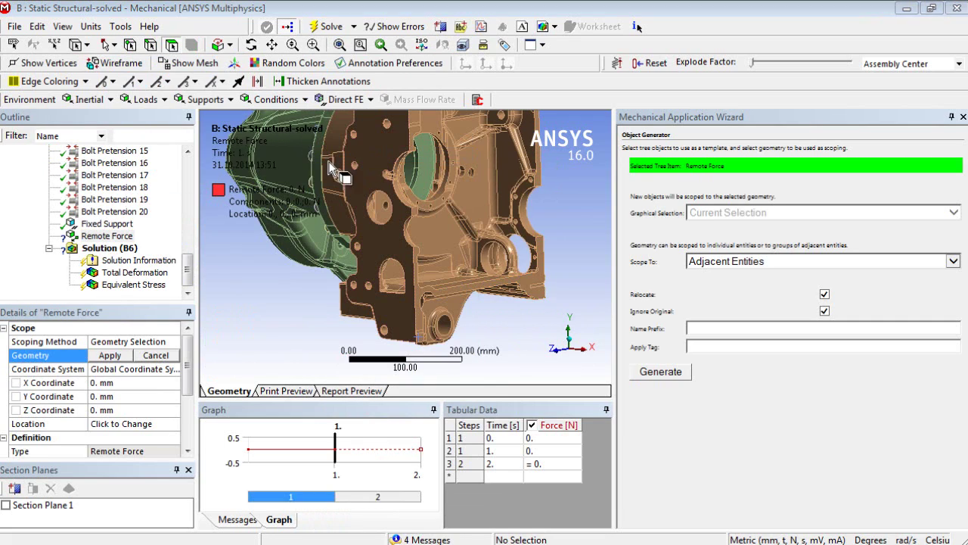
{"action": "middle_click_drag", "start_coordinate": [328, 161], "coordinate": [212, 336]}
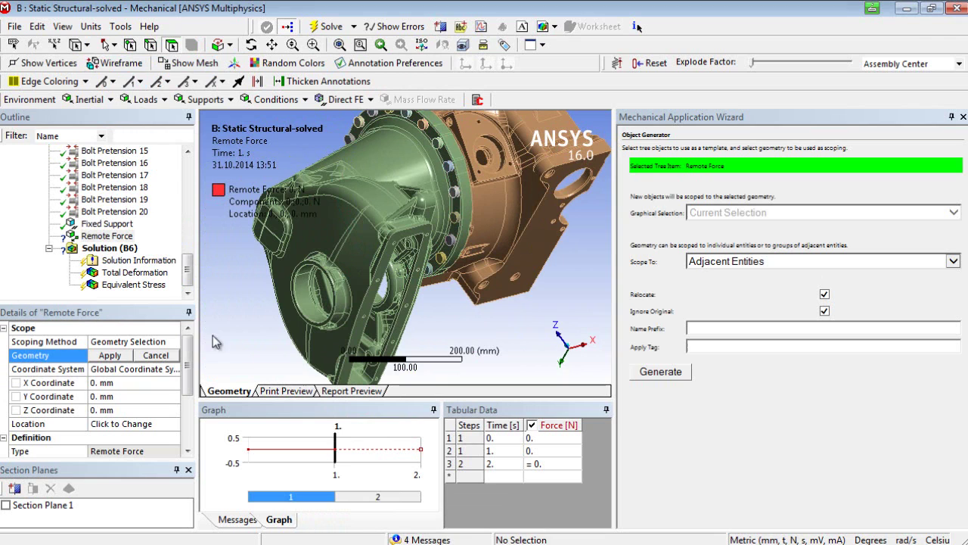
{"action": "left_click", "coordinate": [316, 302]}
{"action": "left_click", "coordinate": [326, 281], "text": "ctrl"}
{"action": "left_click", "coordinate": [113, 355]}
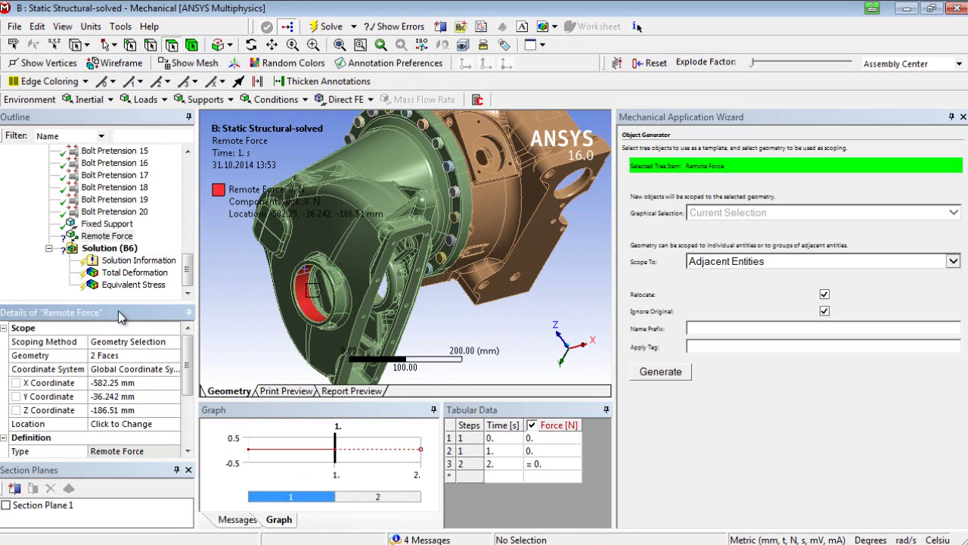
Step: Place the remote force location at X -800, Y -50, Z -200 mm
{"action": "left_click_drag", "start_coordinate": [121, 304], "coordinate": [121, 240]}
{"action": "left_click", "coordinate": [134, 316]}
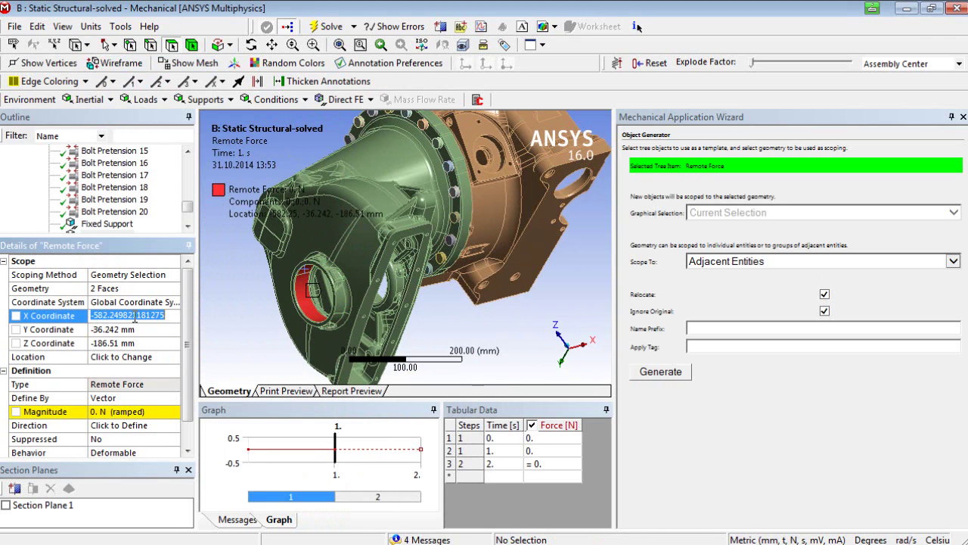
{"action": "type", "text": "-800"}
{"action": "key", "text": "Return"}
{"action": "left_click", "coordinate": [141, 331]}
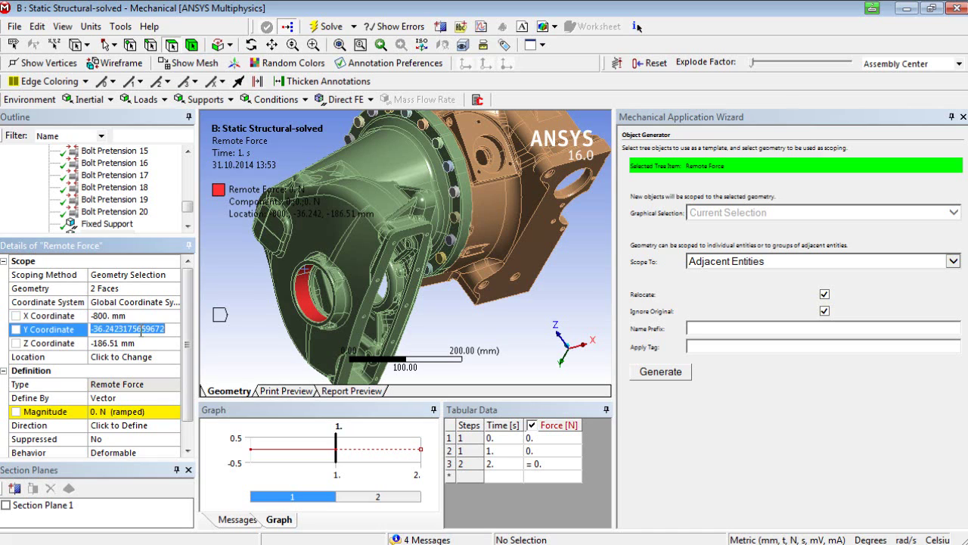
{"action": "type", "text": "-50"}
{"action": "key", "text": "Return"}
{"action": "left_click", "coordinate": [133, 344]}
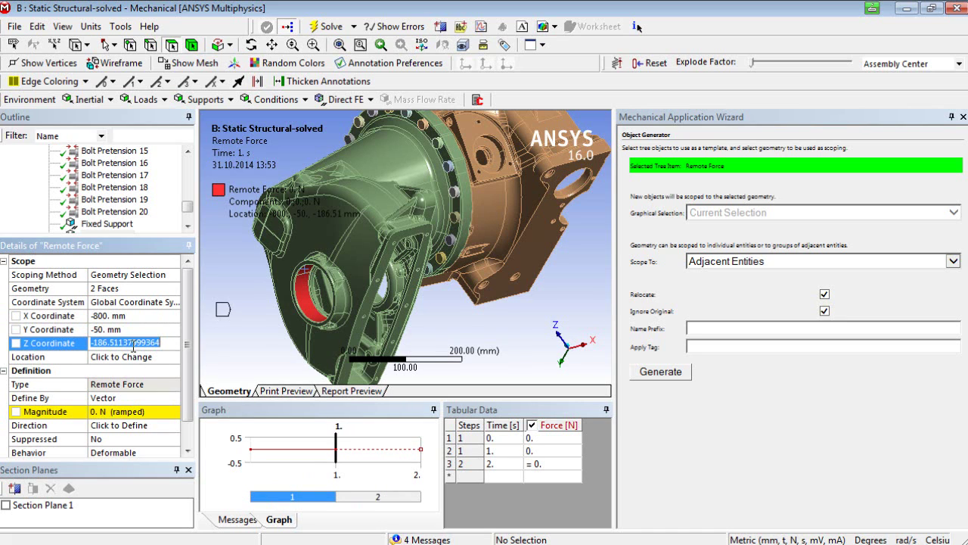
{"action": "type", "text": "-200"}
{"action": "key", "text": "Return"}
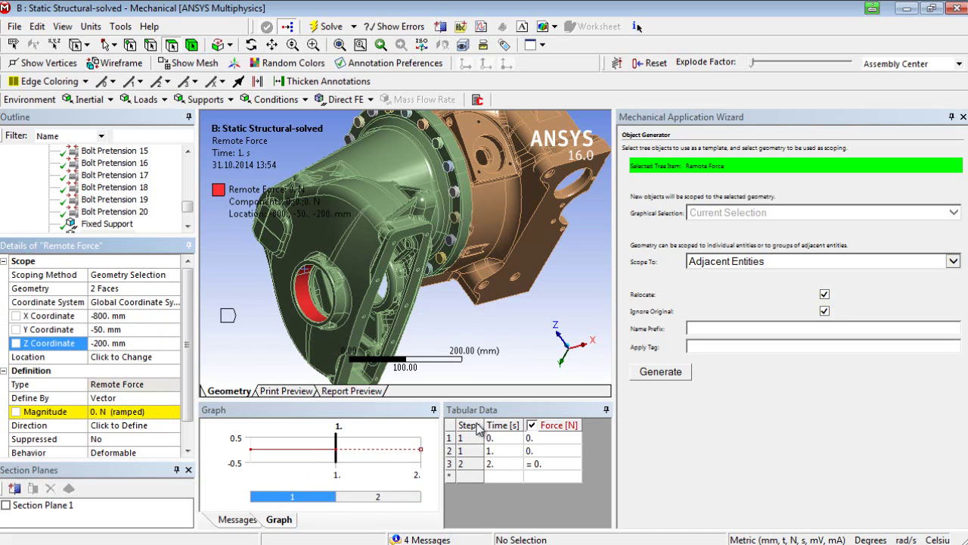
Step: Define the force by components, reaching -48000, -48000, 8000 N at step 2
{"action": "left_click", "coordinate": [151, 398]}
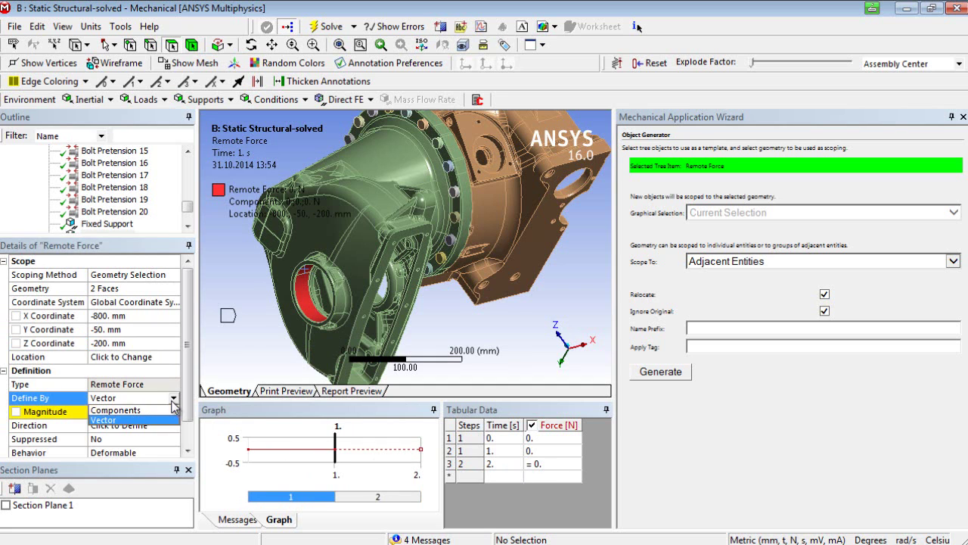
{"action": "left_click", "coordinate": [157, 423]}
{"action": "left_click_drag", "start_coordinate": [615, 484], "coordinate": [738, 484]}
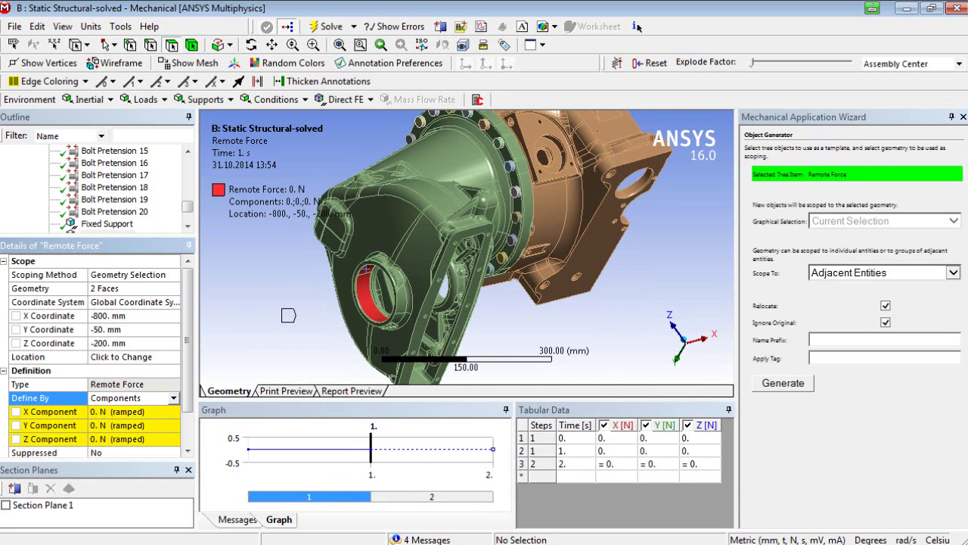
{"action": "left_click", "coordinate": [963, 116]}
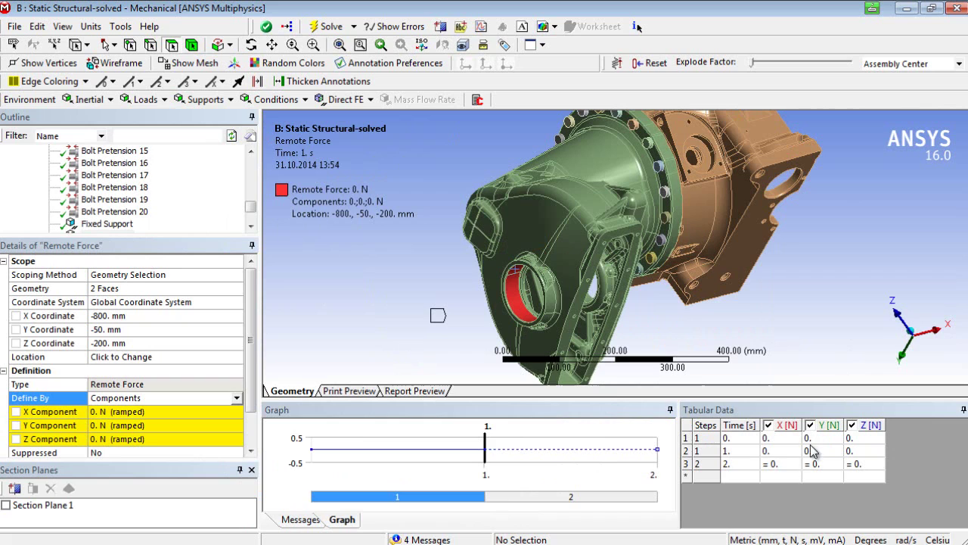
{"action": "left_click", "coordinate": [784, 466]}
{"action": "type", "text": "-48000"}
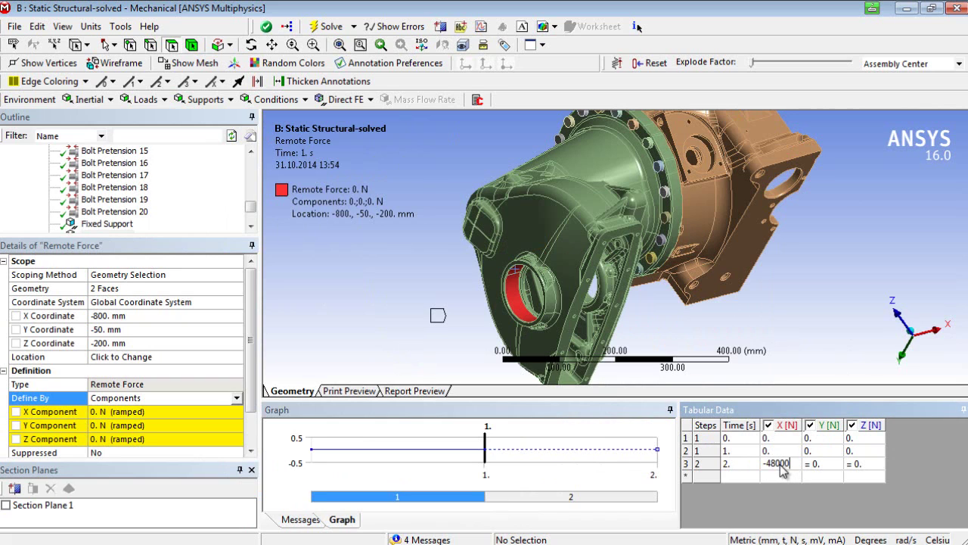
{"action": "key", "text": "Tab"}
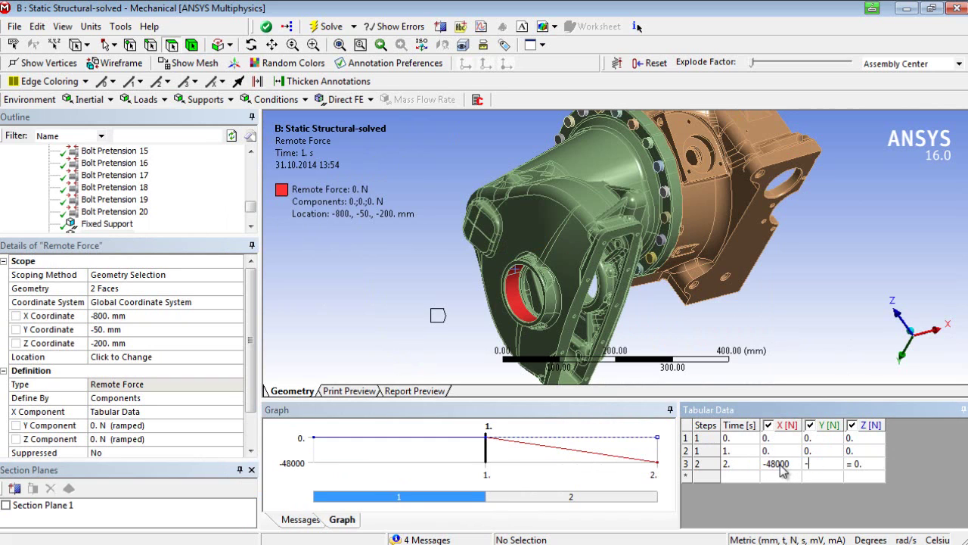
{"action": "type", "text": "-48000"}
{"action": "key", "text": "Tab"}
{"action": "type", "text": "8"}
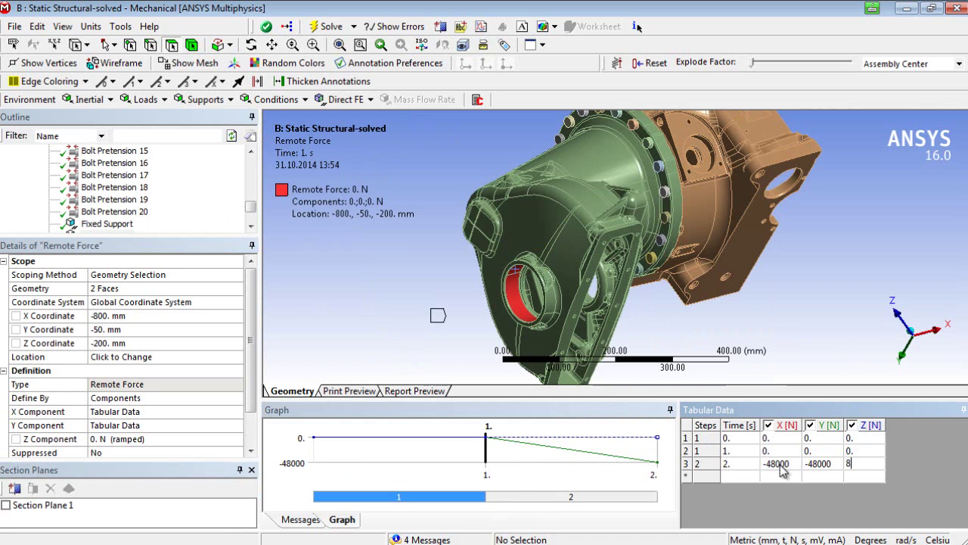
{"action": "type", "text": "000"}
{"action": "key", "text": "Tab"}
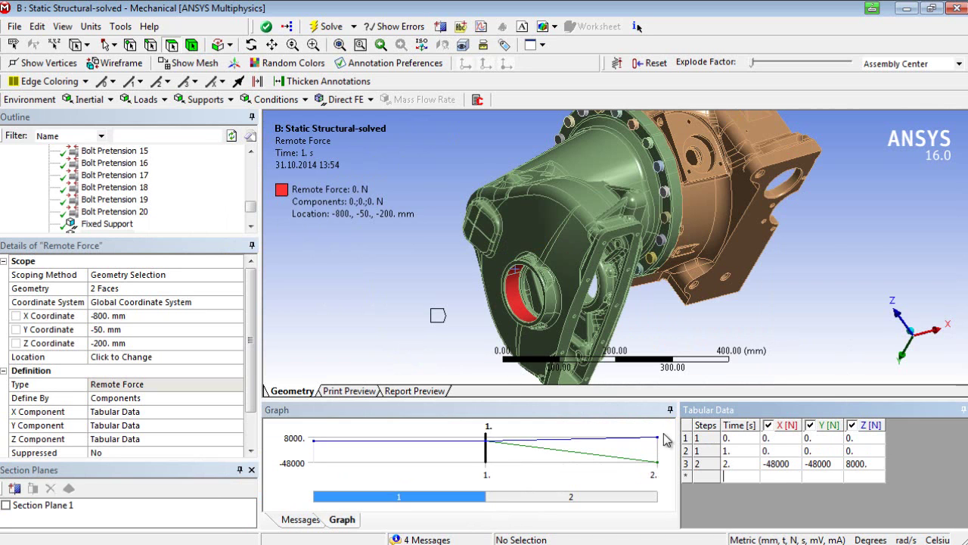
{"action": "left_click", "coordinate": [656, 475]}
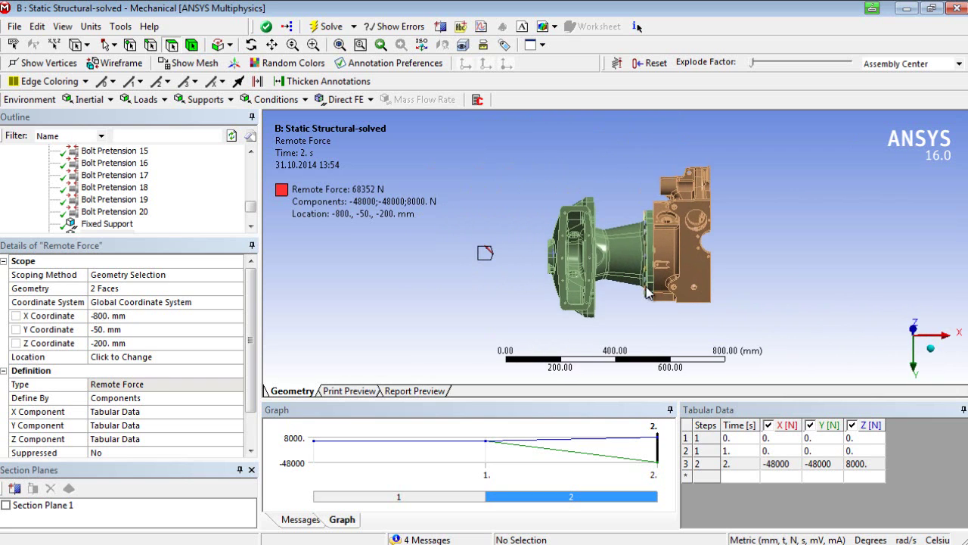
{"action": "left_click_drag", "start_coordinate": [204, 249], "coordinate": [203, 268]}
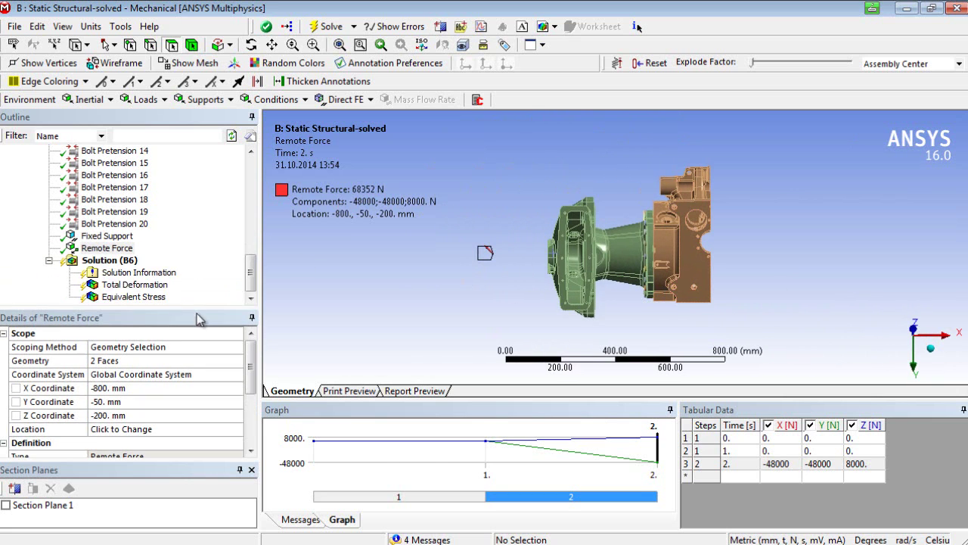
Step: Review the 2.0114 mm total deformation, then the equivalent stress peaking at 808.76 MPa
{"action": "right_click", "coordinate": [114, 199]}
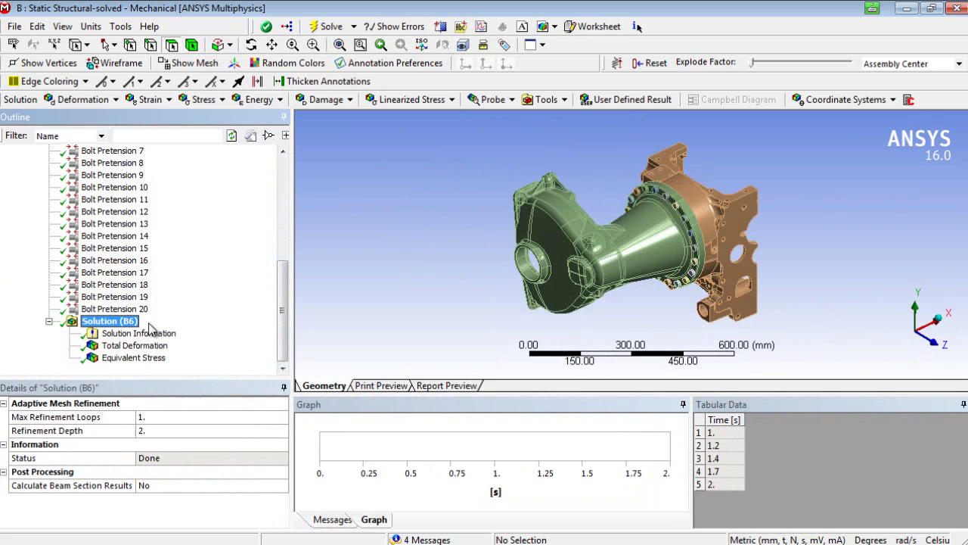
{"action": "left_click", "coordinate": [132, 346]}
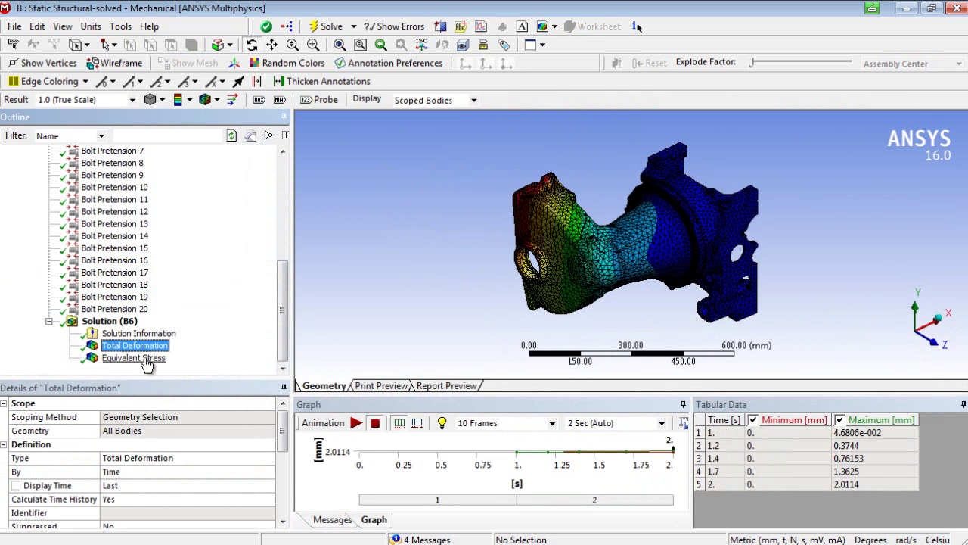
{"action": "left_click", "coordinate": [133, 360]}
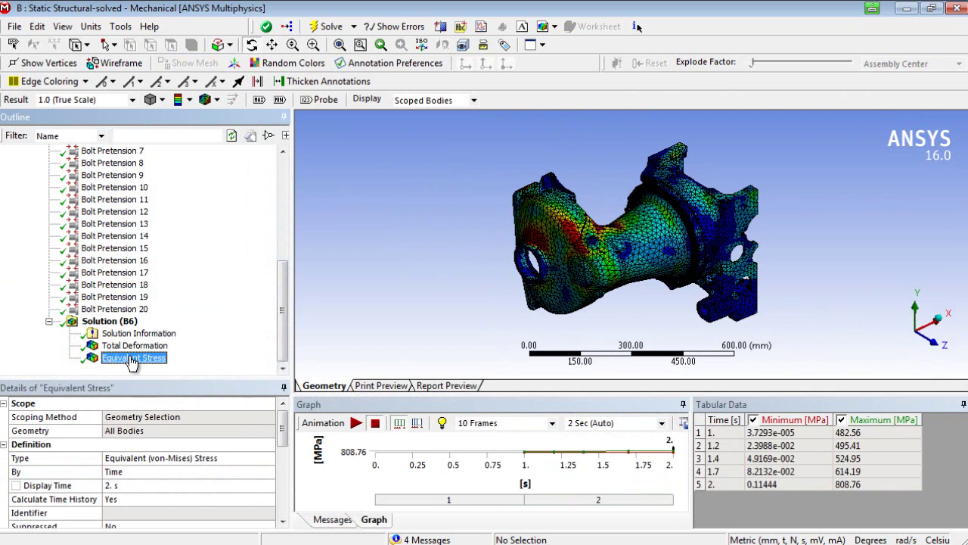
{"action": "right_click", "coordinate": [127, 324]}
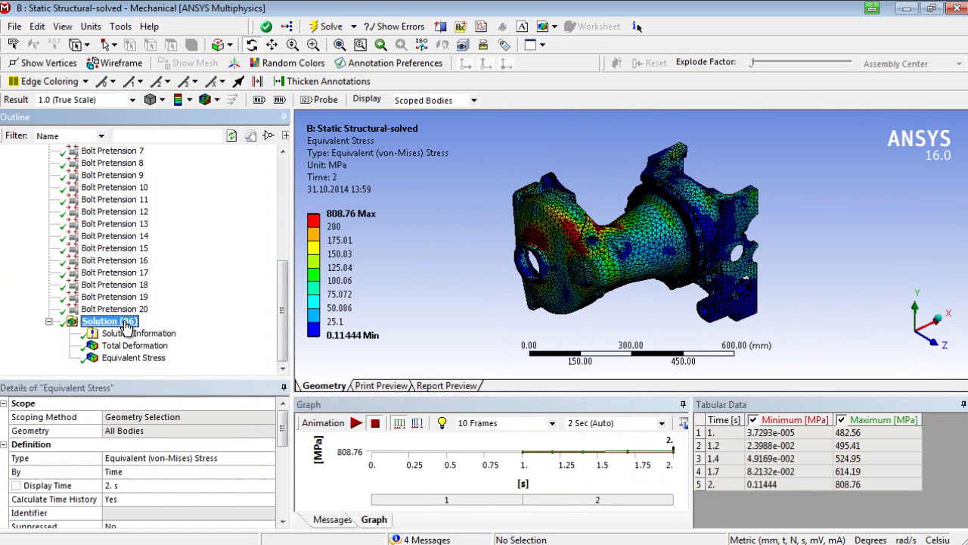
Step: Add a Bolt Tool to the solution with a Working Load result
{"action": "mouse_move", "coordinate": [176, 333]}
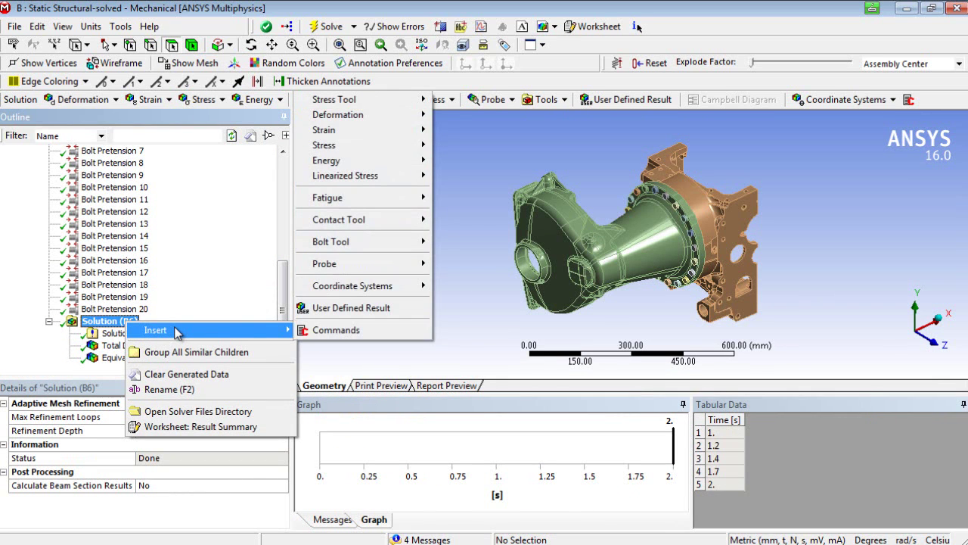
{"action": "mouse_move", "coordinate": [374, 246]}
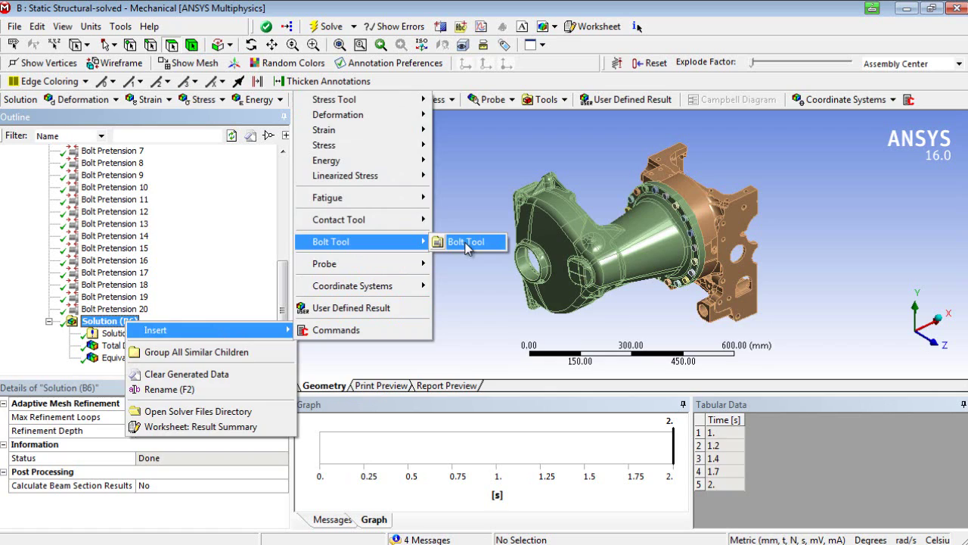
{"action": "left_click", "coordinate": [465, 242]}
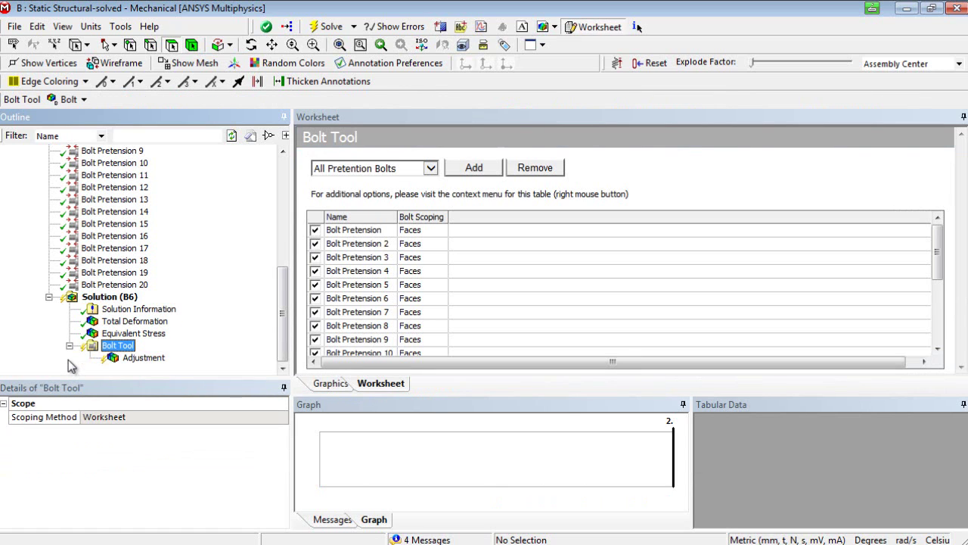
{"action": "right_click", "coordinate": [130, 348]}
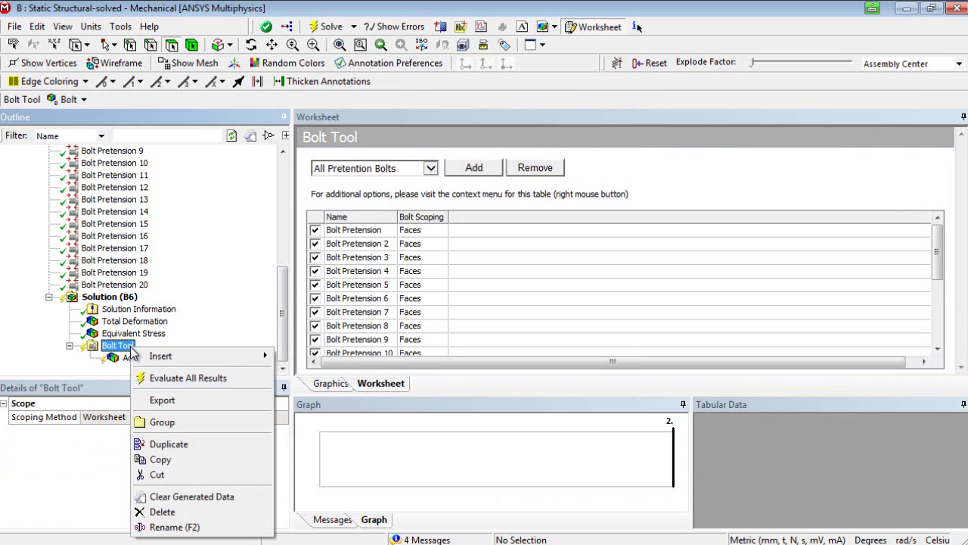
{"action": "mouse_move", "coordinate": [171, 356]}
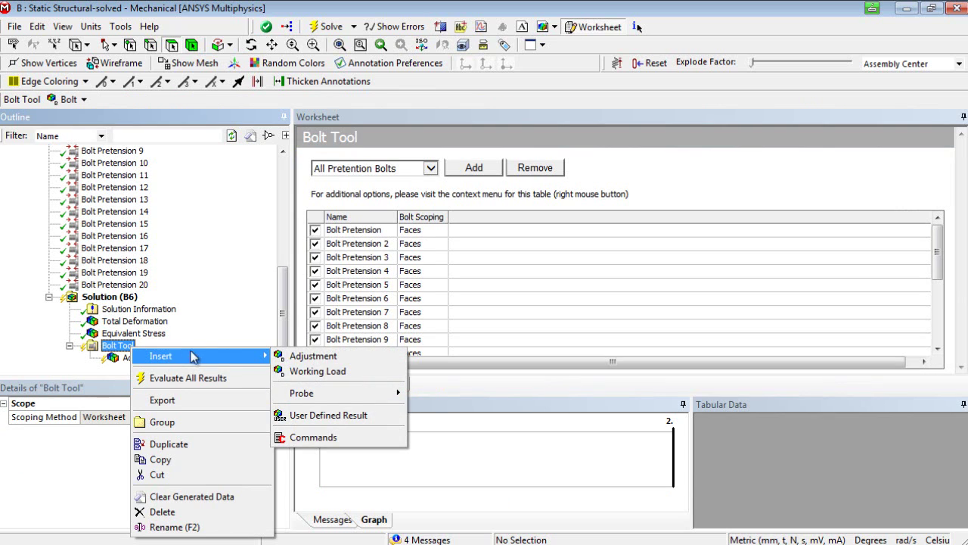
{"action": "left_click", "coordinate": [314, 372]}
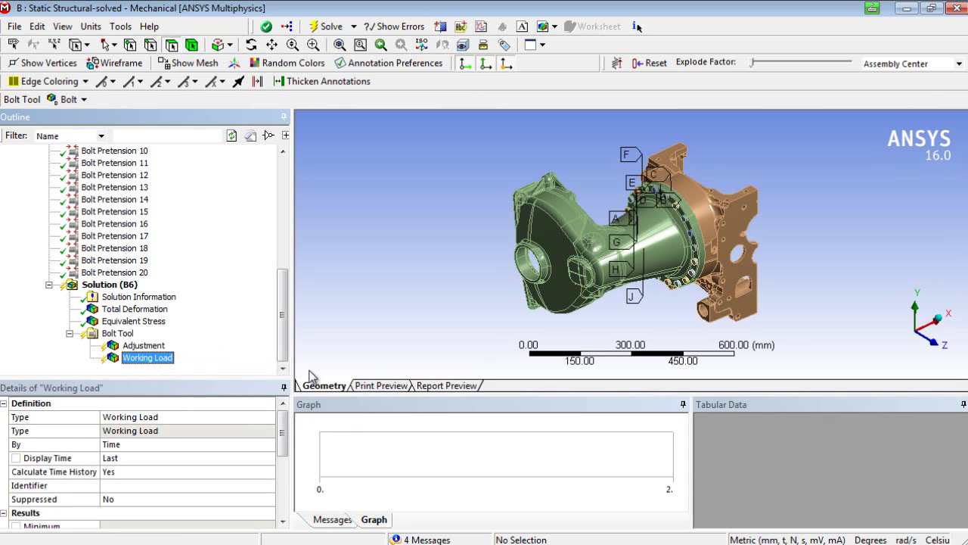
Step: Evaluate all results and read the 2 s working load range, 23026 to 27777 N
{"action": "right_click", "coordinate": [141, 364]}
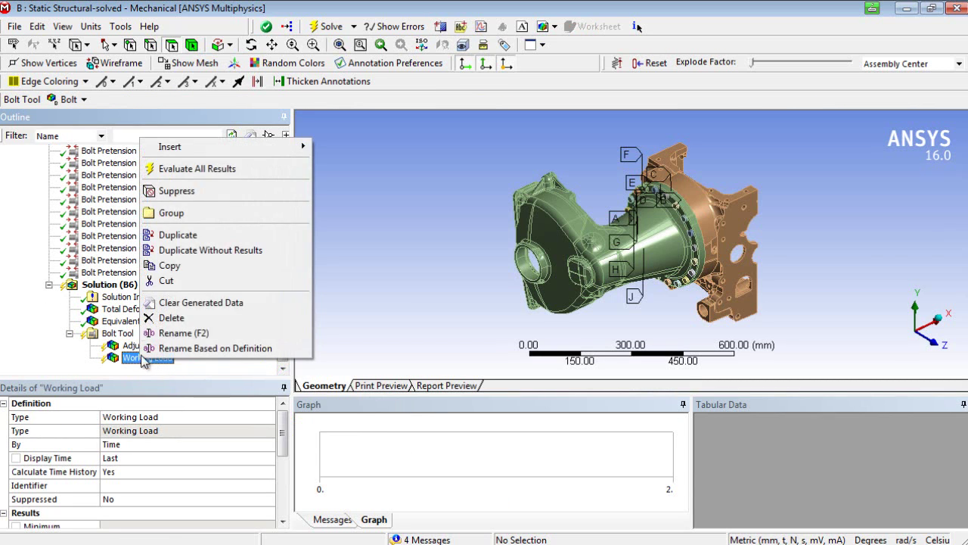
{"action": "left_click", "coordinate": [176, 174]}
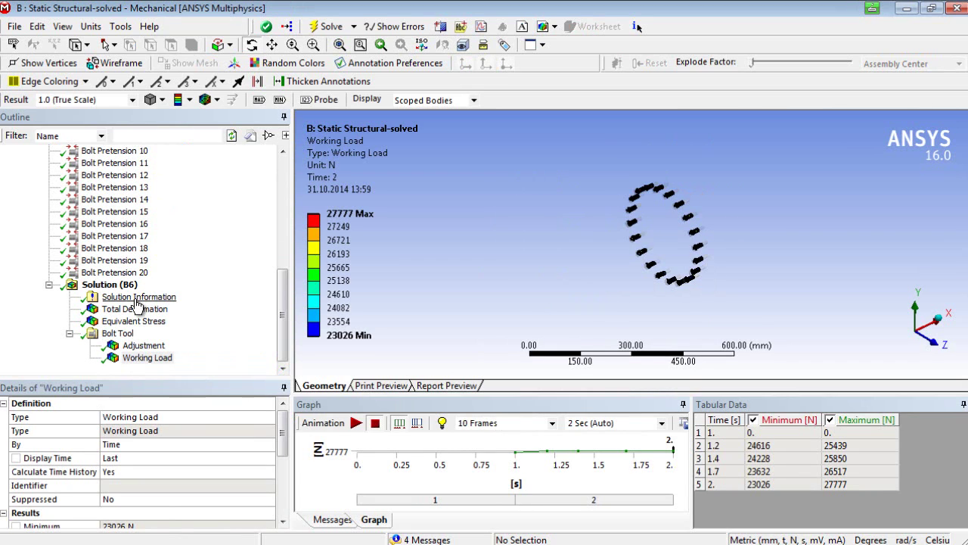
{"action": "left_click", "coordinate": [804, 487]}
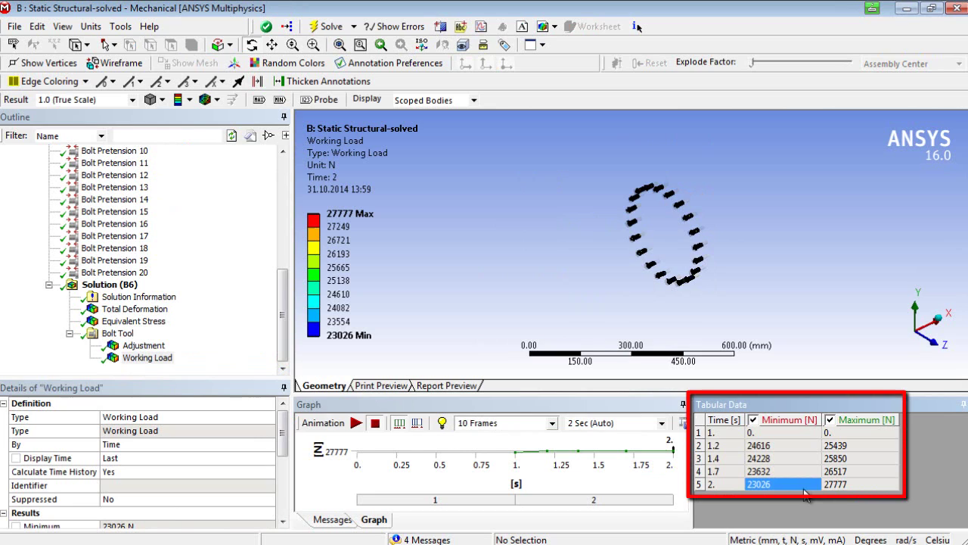
{"action": "left_click", "coordinate": [846, 491], "text": "shift"}
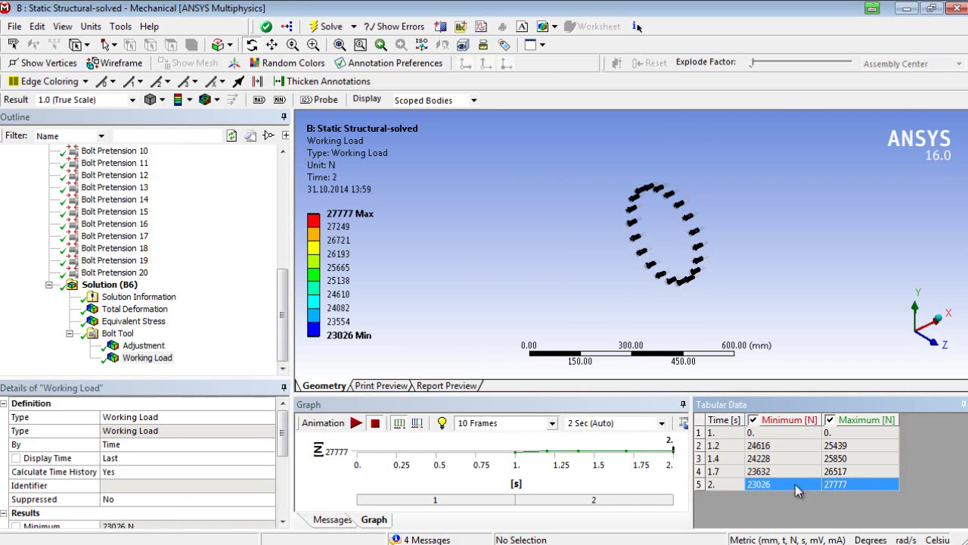
Step: Add result probes for Bolt Pretension 1–20 by dragging them onto the Solution
{"action": "left_click", "coordinate": [112, 272]}
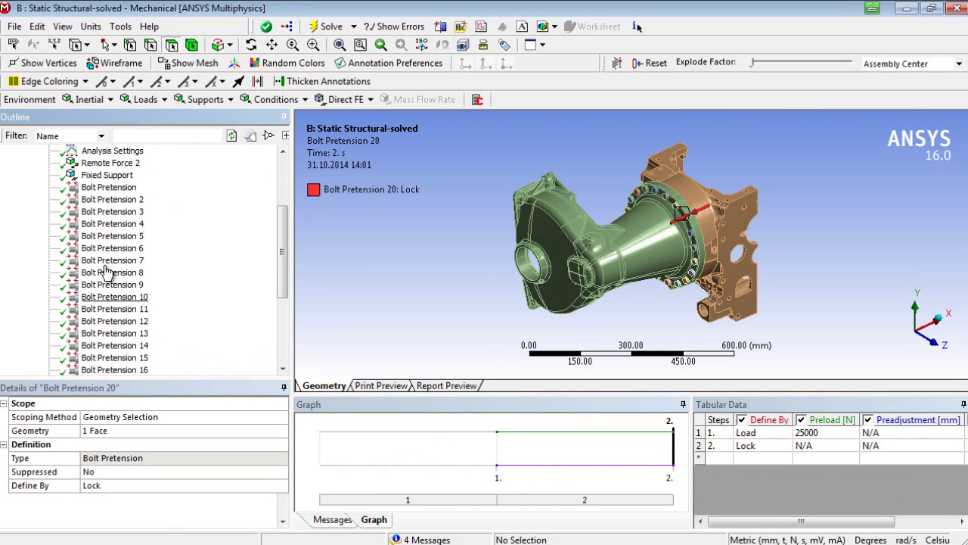
{"action": "left_click", "coordinate": [106, 189], "text": "shift"}
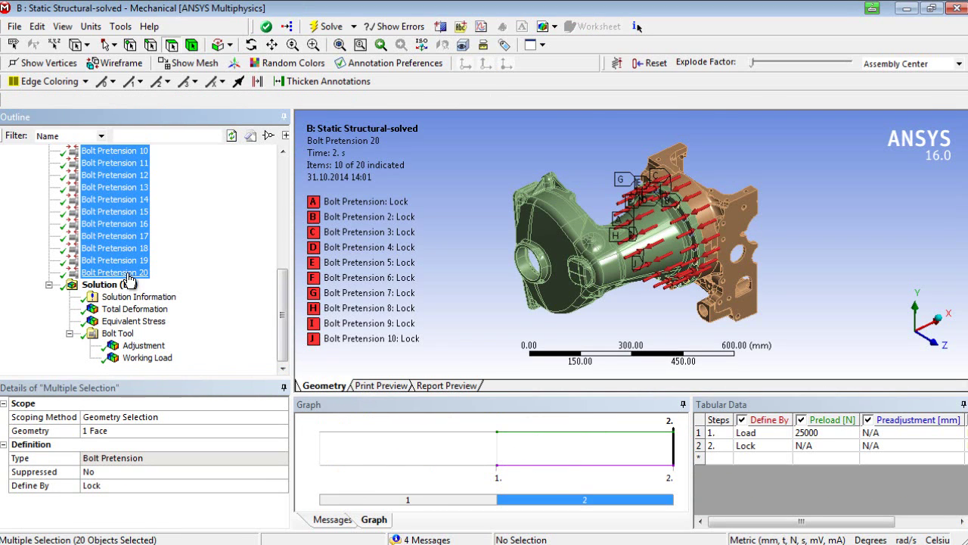
{"action": "left_click_drag", "start_coordinate": [129, 279], "coordinate": [121, 289]}
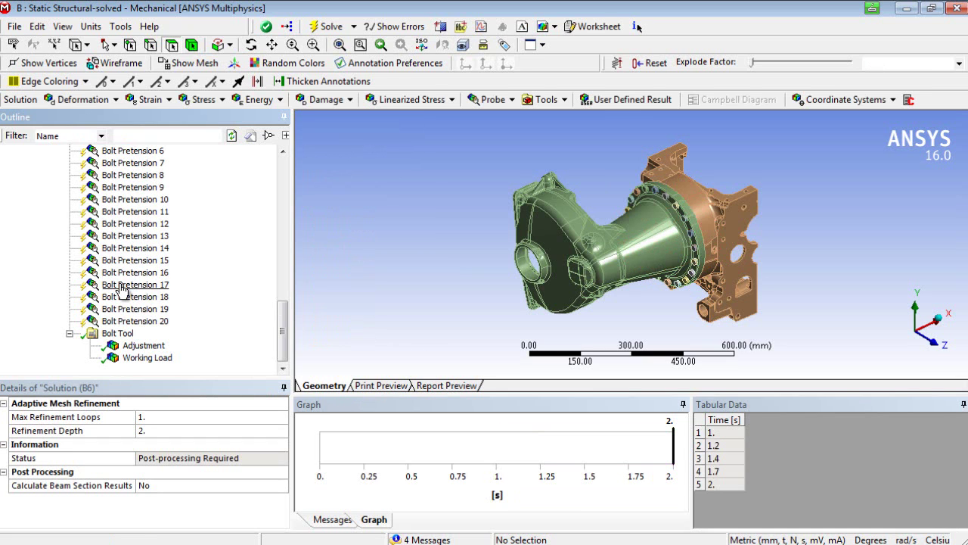
Step: Evaluate all the new bolt probe results, giving Bolt Pretension 11 a 7.7638e-002 mm adjustment
{"action": "scroll", "coordinate": [121, 290], "scroll_direction": "up", "scroll_amount": 2}
{"action": "right_click", "coordinate": [119, 285]}
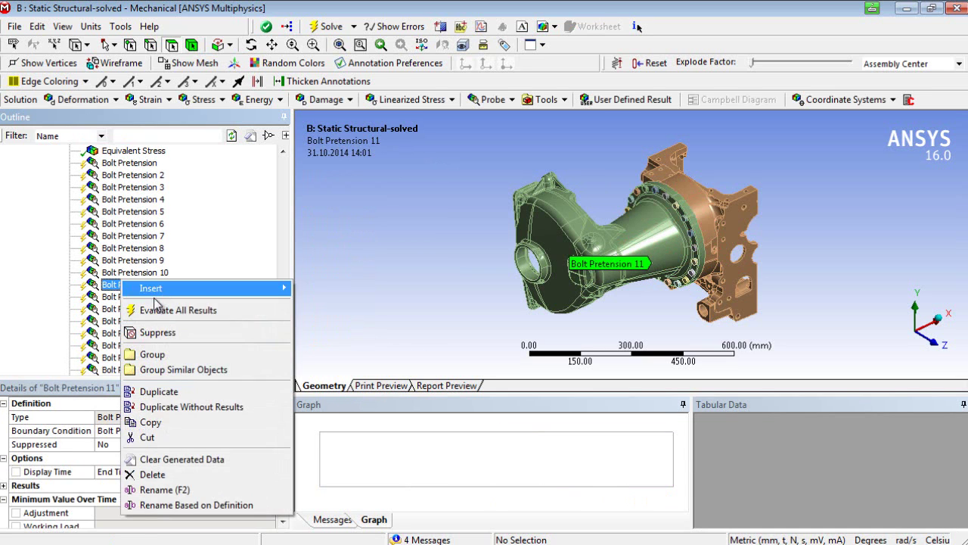
{"action": "left_click", "coordinate": [159, 389]}
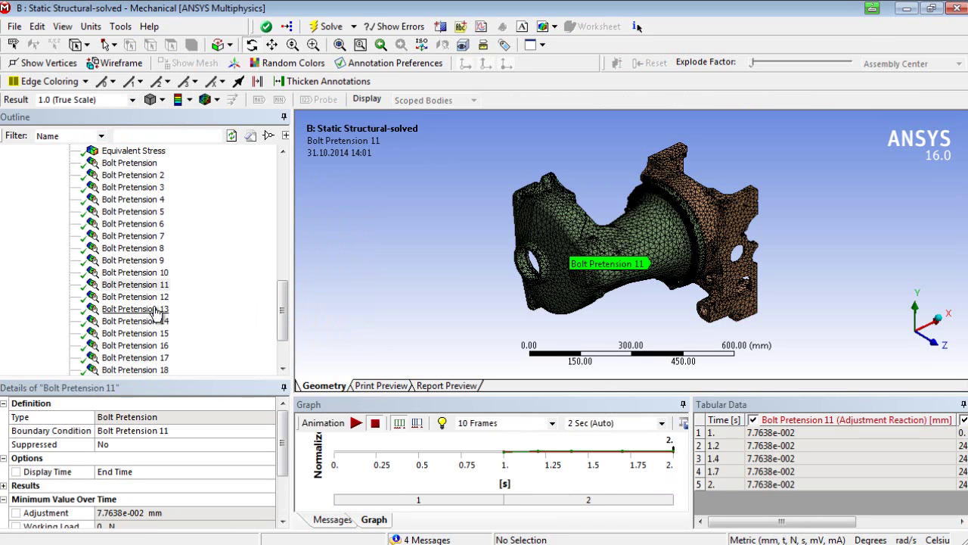
{"action": "scroll", "coordinate": [285, 303], "scroll_direction": "up", "scroll_amount": 2}
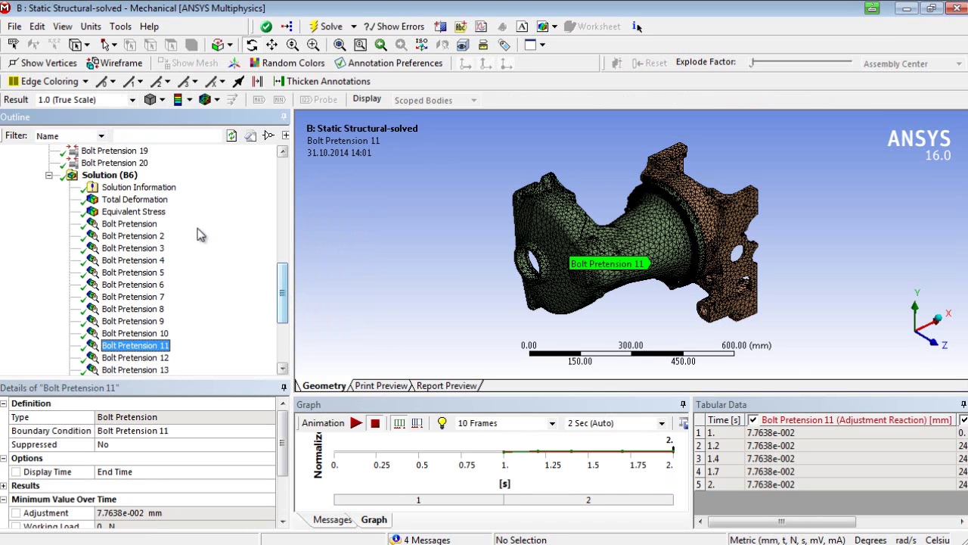
{"action": "left_click", "coordinate": [132, 176]}
{"action": "right_click", "coordinate": [132, 176]}
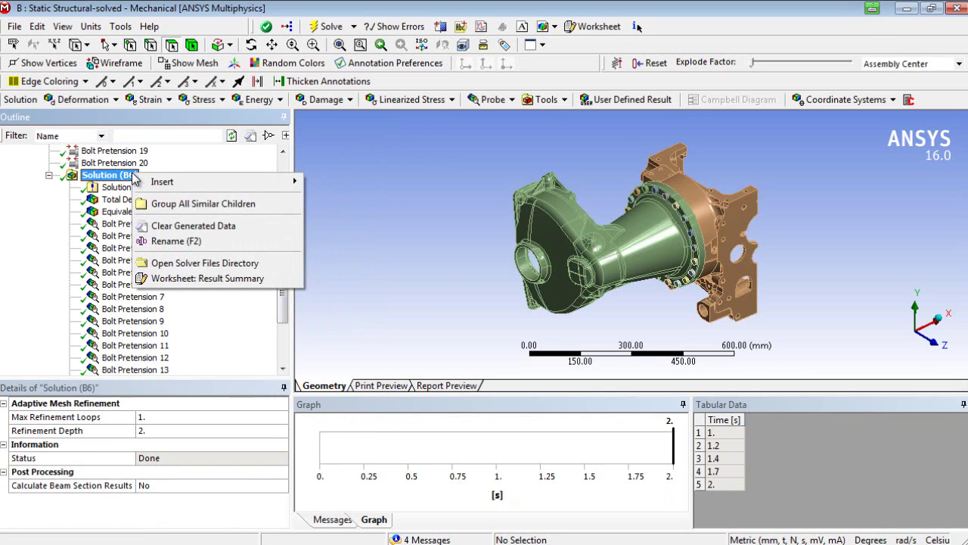
Step: Show the Result Summary worksheet and sort the bolts by working load, highest first
{"action": "left_click", "coordinate": [182, 284]}
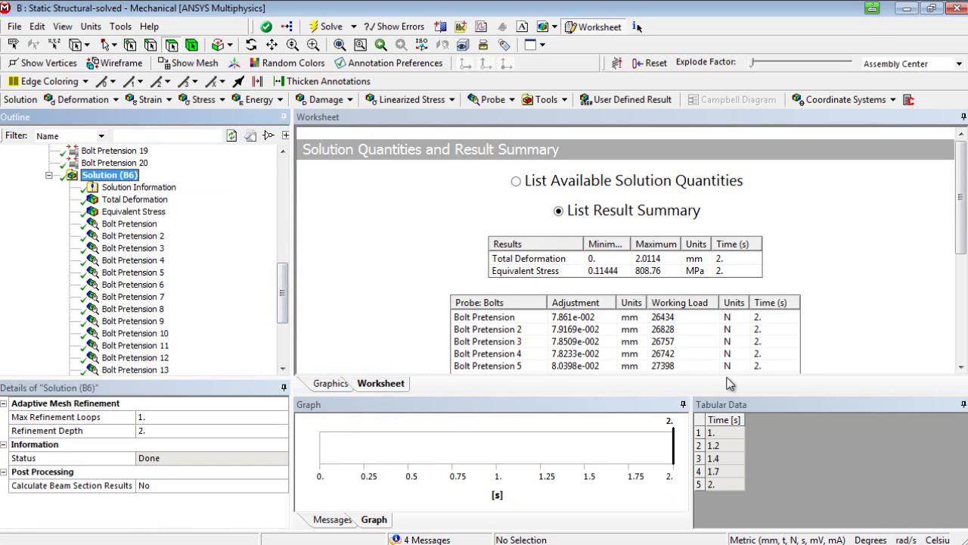
{"action": "left_click_drag", "start_coordinate": [963, 219], "coordinate": [964, 261]}
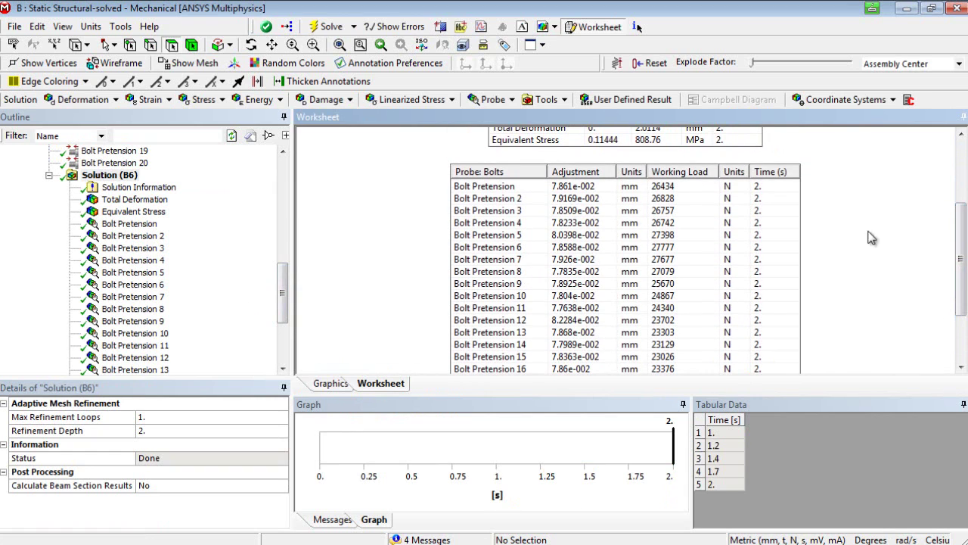
{"action": "left_click", "coordinate": [684, 172]}
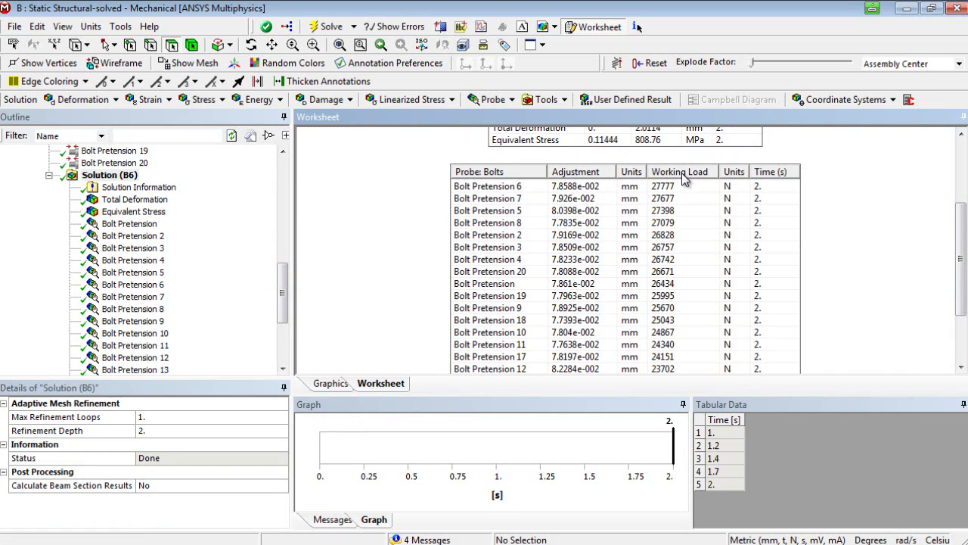
Step: Locate the most loaded bolt, Bolt Pretension 6 at 27777 N, in the tree and model
{"action": "left_click", "coordinate": [674, 186]}
{"action": "right_click", "coordinate": [675, 189]}
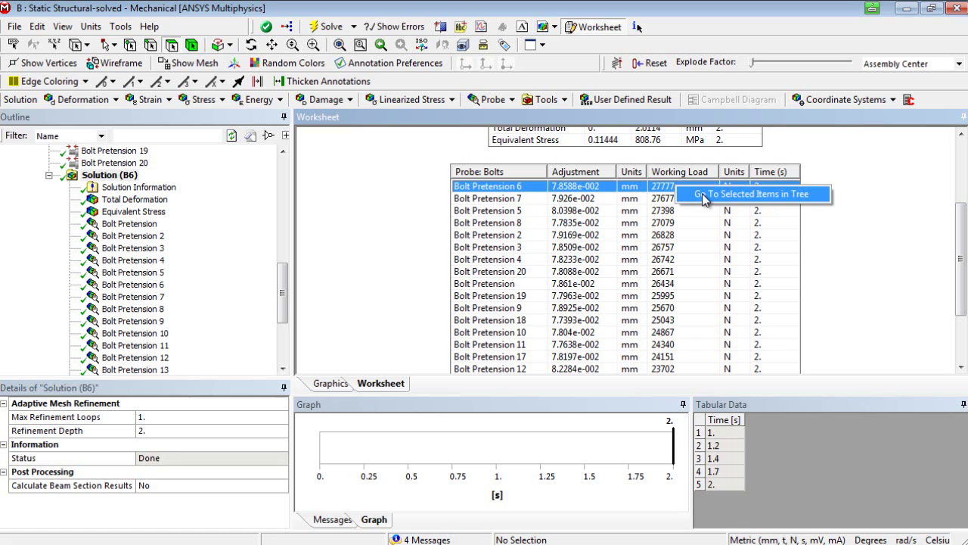
{"action": "left_click", "coordinate": [712, 201]}
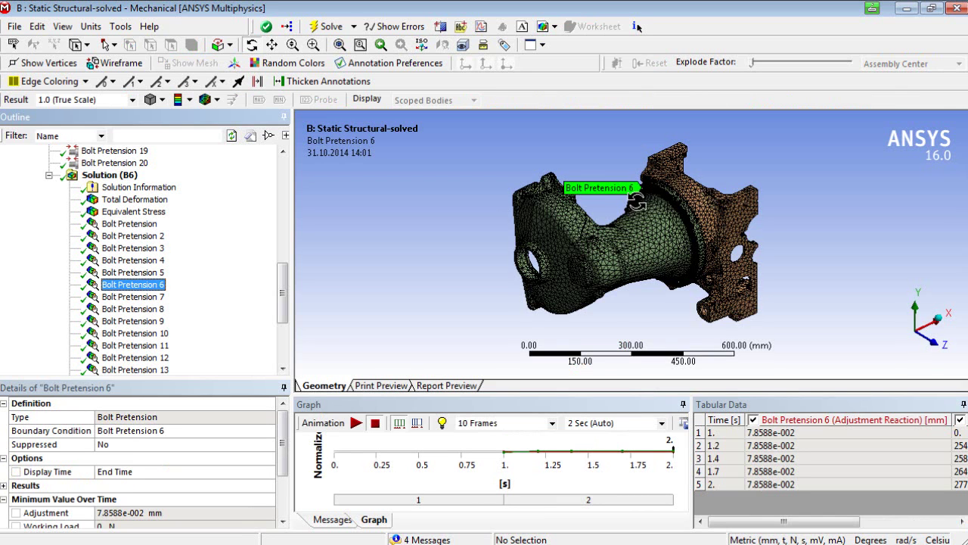
{"action": "left_click_drag", "start_coordinate": [710, 198], "coordinate": [698, 216]}
{"action": "scroll", "coordinate": [685, 226], "scroll_direction": "up", "scroll_amount": 5}
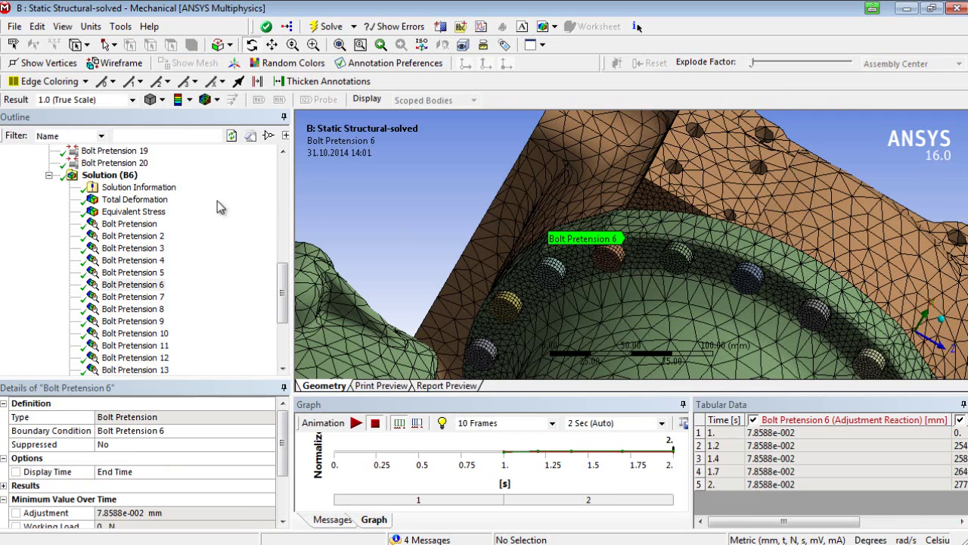
{"action": "left_click", "coordinate": [114, 174]}
{"action": "right_click", "coordinate": [128, 153]}
Step: Add a Contact Tool on the frictional flange contact, evaluating the contact side only
{"action": "mouse_move", "coordinate": [151, 158]}
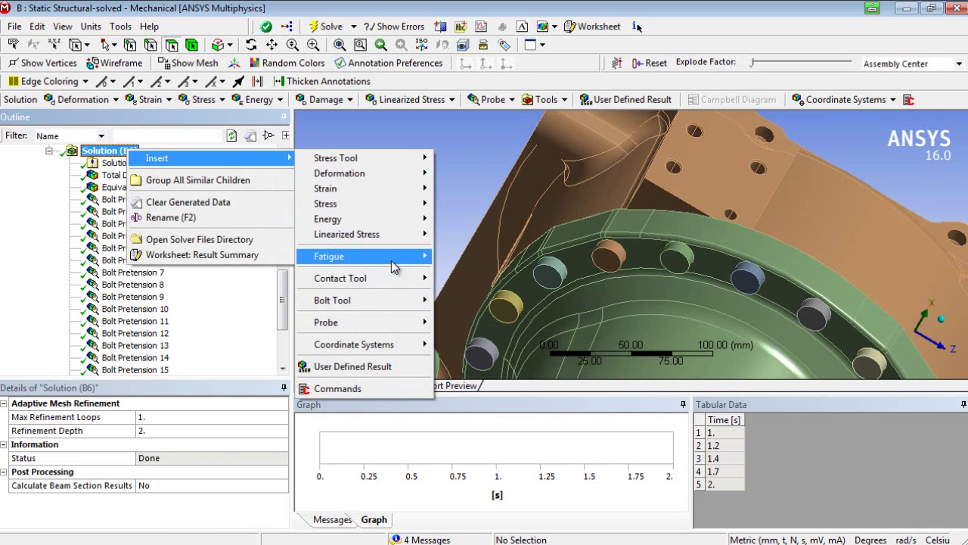
{"action": "mouse_move", "coordinate": [363, 278]}
{"action": "left_click", "coordinate": [470, 278]}
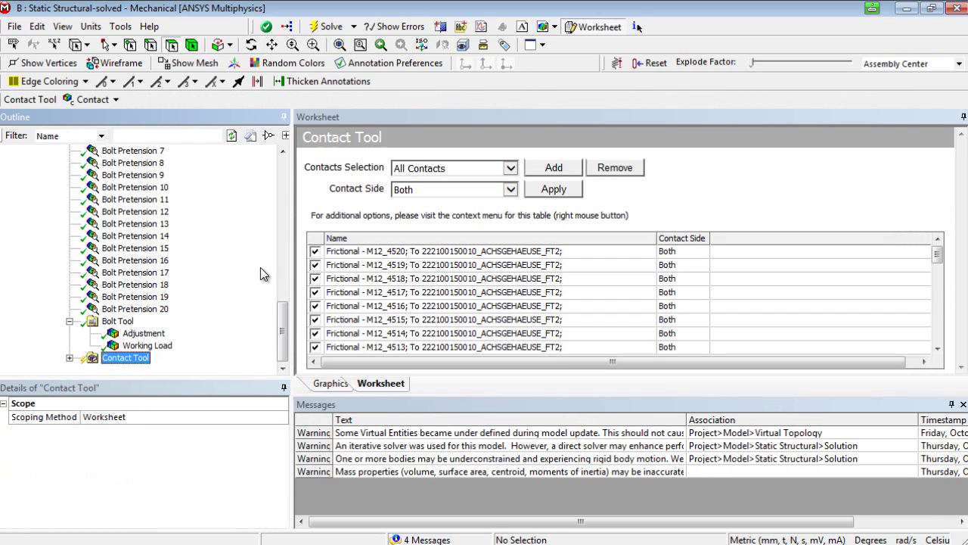
{"action": "left_click_drag", "start_coordinate": [937, 256], "coordinate": [938, 337]}
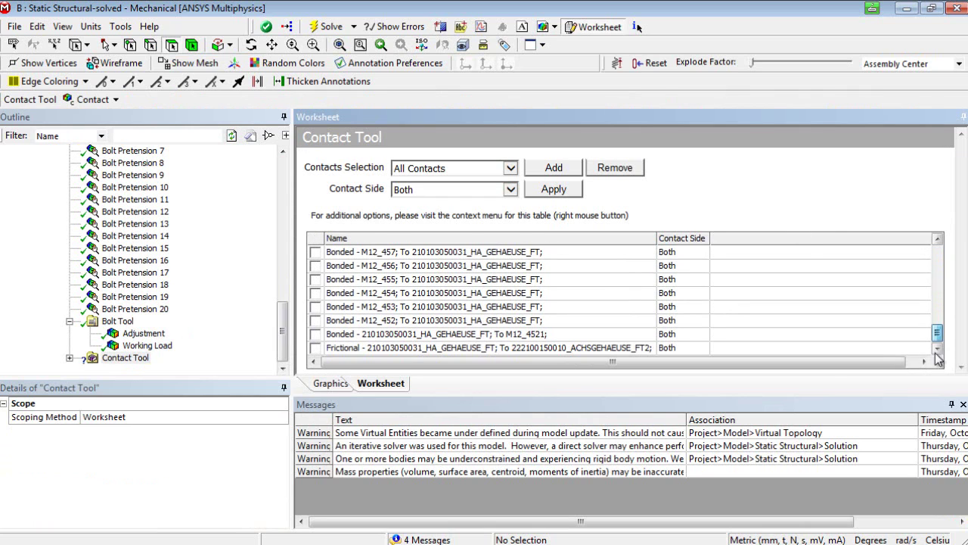
{"action": "left_click", "coordinate": [316, 349]}
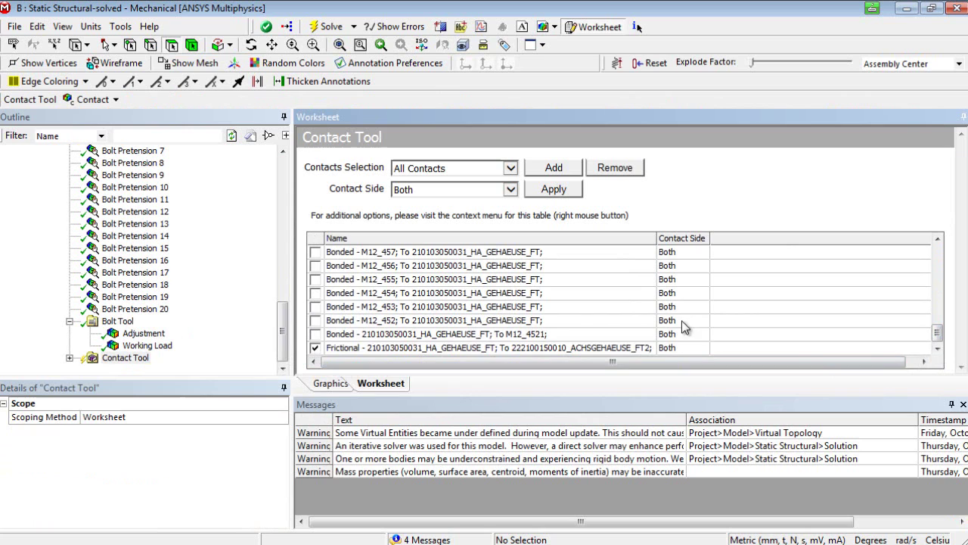
{"action": "left_click", "coordinate": [704, 346]}
{"action": "left_click", "coordinate": [695, 347]}
{"action": "left_click", "coordinate": [689, 349]}
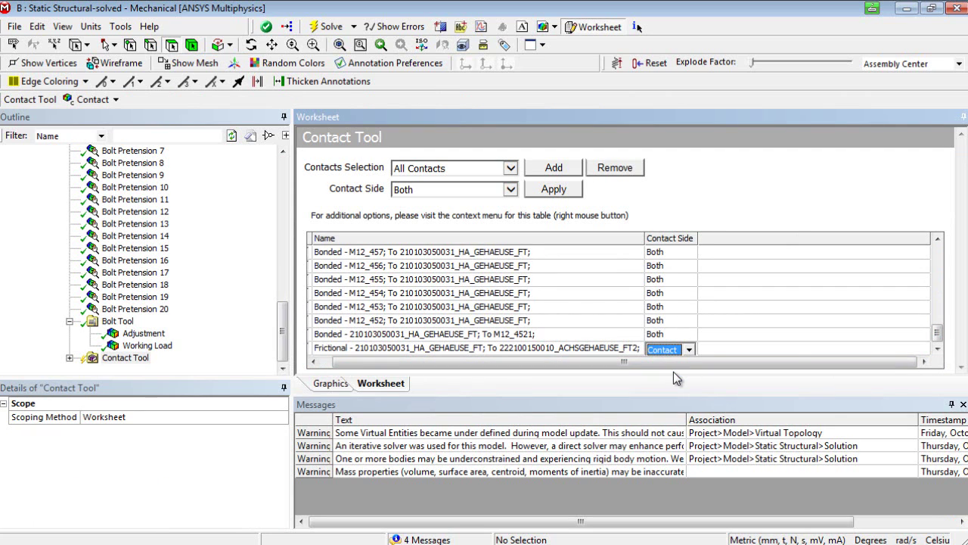
Step: Add a contact Pressure result to the contact tool and evaluate it
{"action": "double_click", "coordinate": [124, 358]}
{"action": "right_click", "coordinate": [121, 346]}
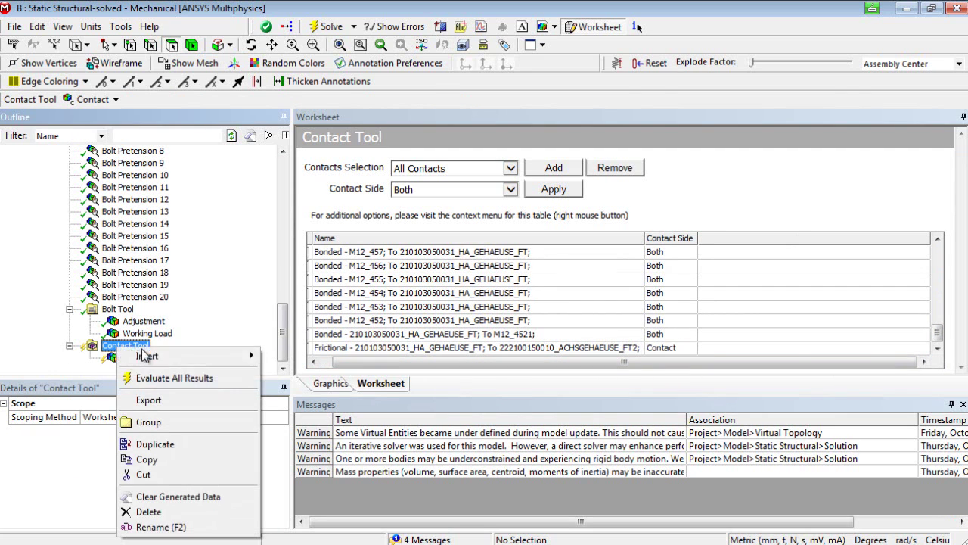
{"action": "left_click", "coordinate": [299, 371]}
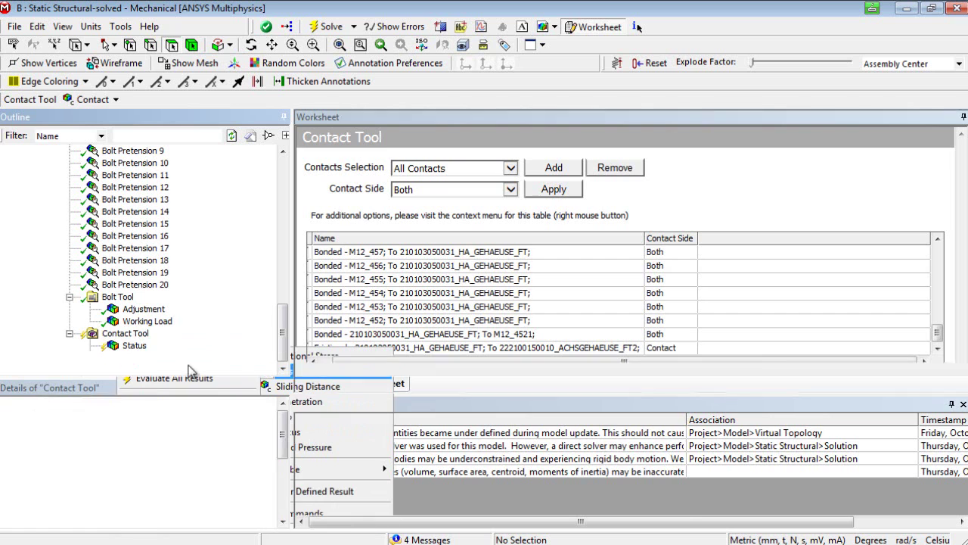
{"action": "right_click", "coordinate": [140, 360]}
{"action": "left_click", "coordinate": [215, 186]}
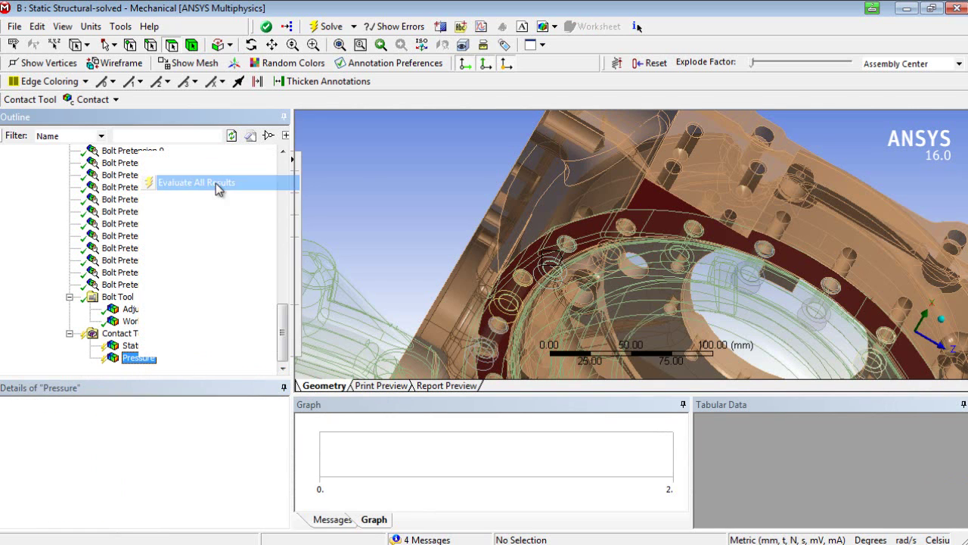
Step: Set the second contact pressure legend band to 150 MPa and tilt to view the pressure ring
{"action": "middle_click_drag", "start_coordinate": [541, 328], "coordinate": [565, 223]}
{"action": "left_click", "coordinate": [339, 227]}
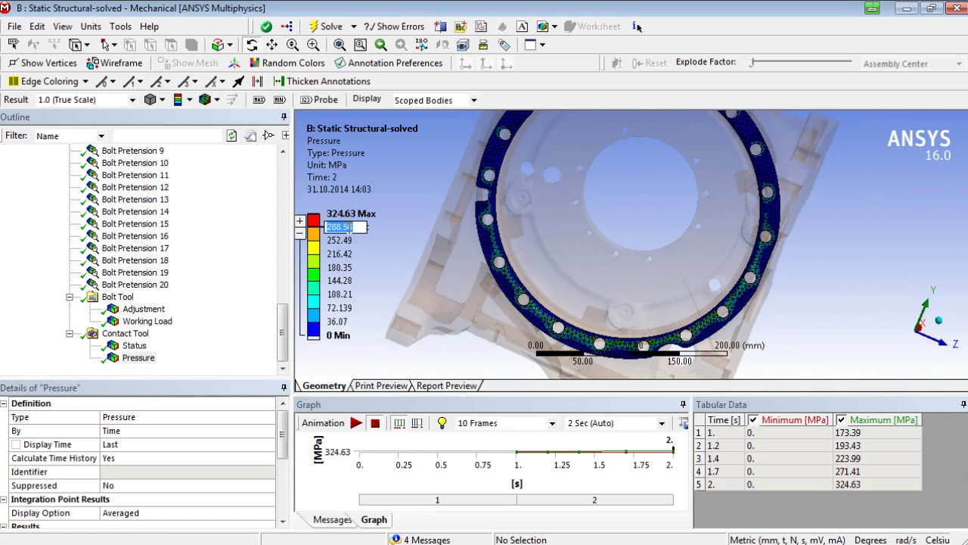
{"action": "type", "text": "150"}
{"action": "key", "text": "Return"}
{"action": "middle_click_drag", "start_coordinate": [547, 226], "coordinate": [636, 265]}
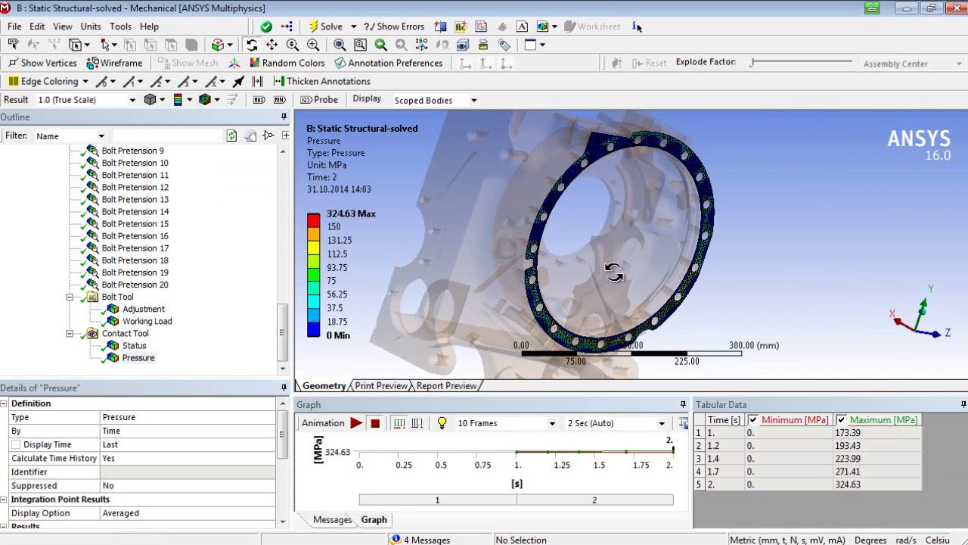
{"action": "left_click", "coordinate": [148, 321]}
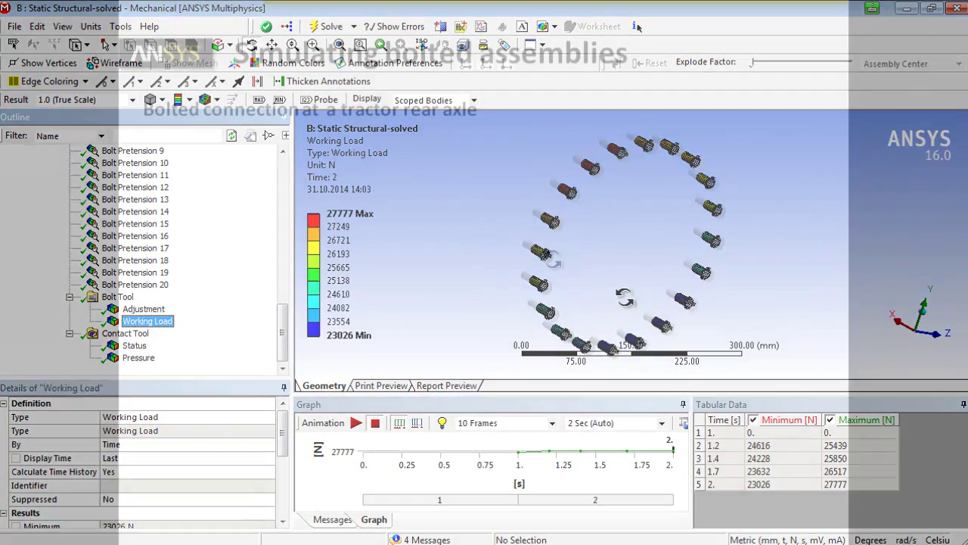